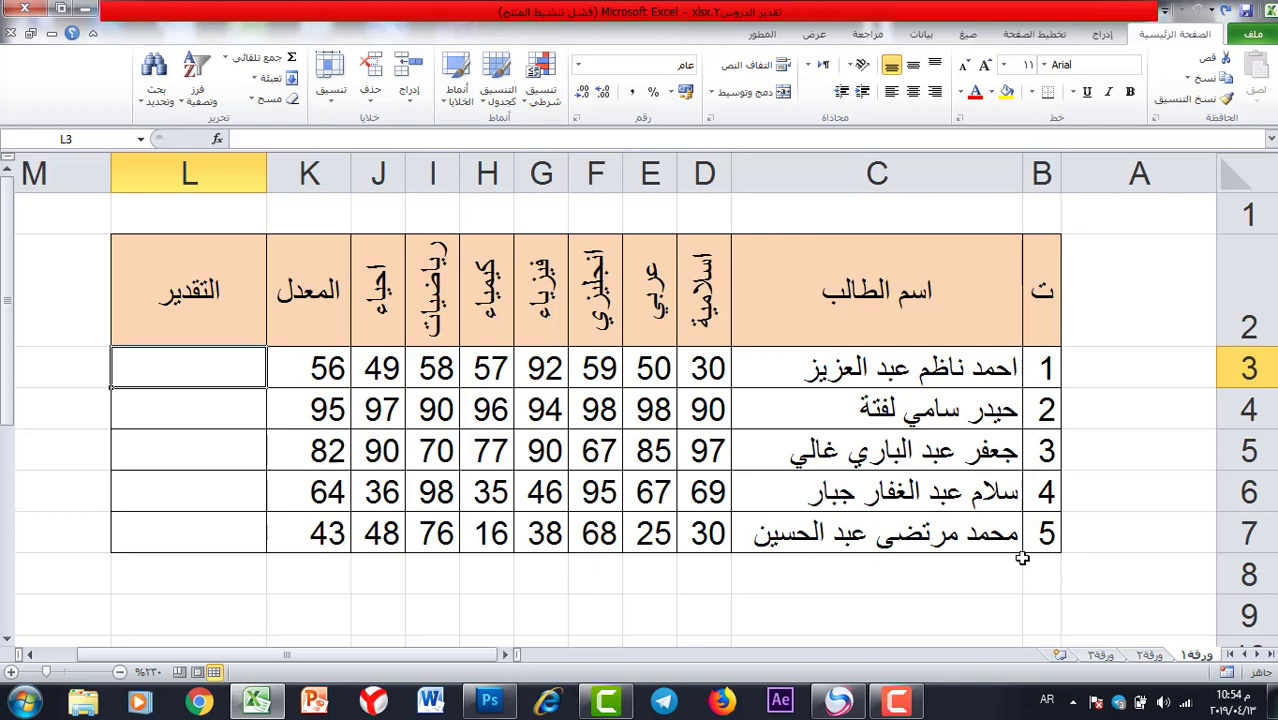
left_click(31, 655)
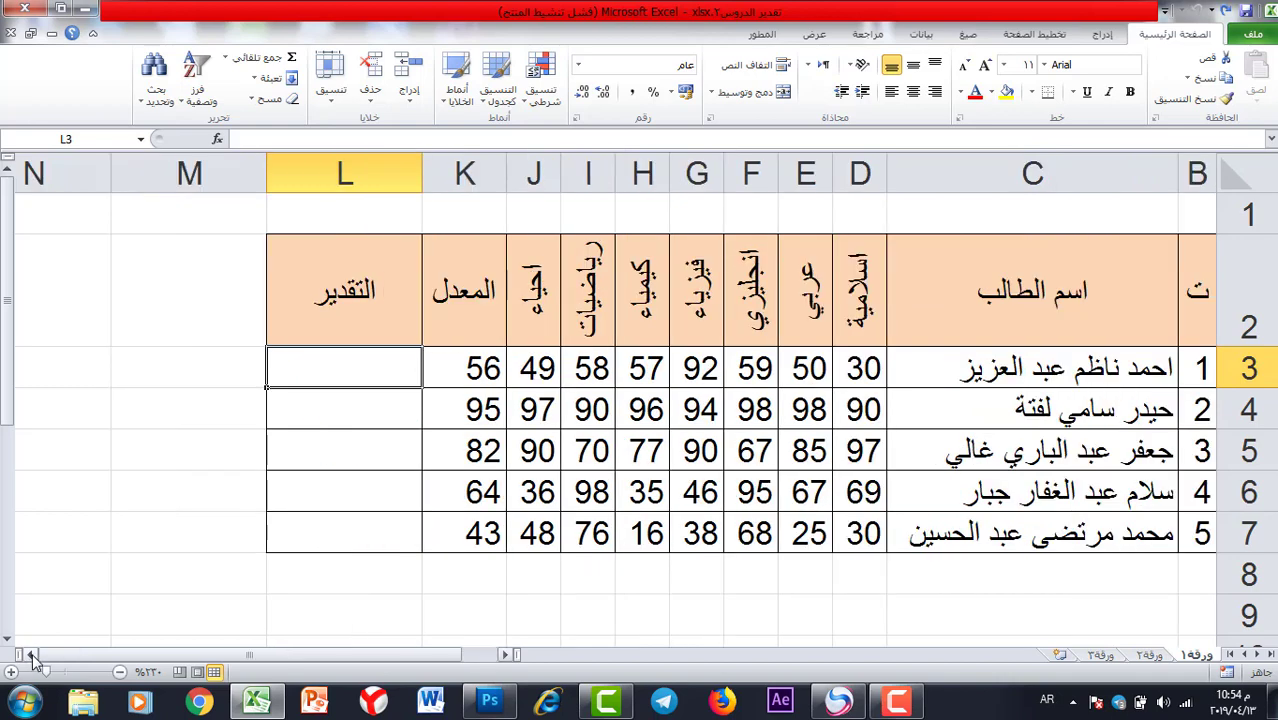
left_click(31, 655)
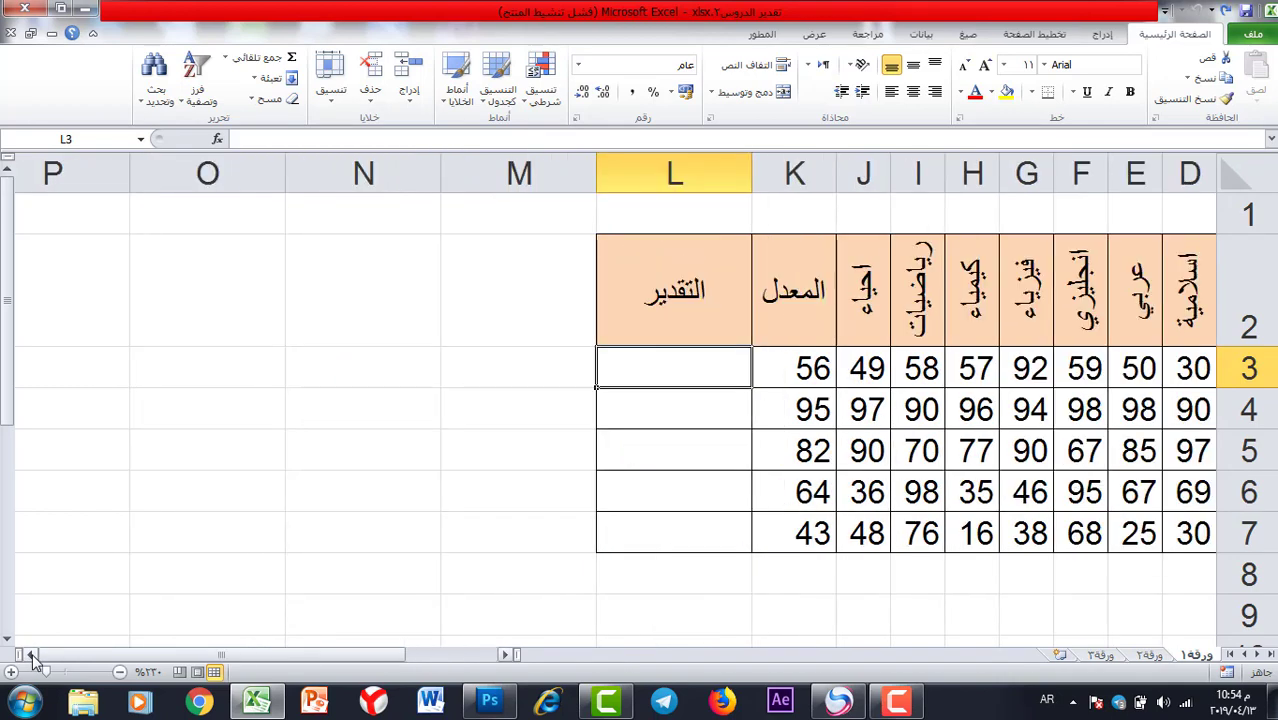
left_click(31, 655)
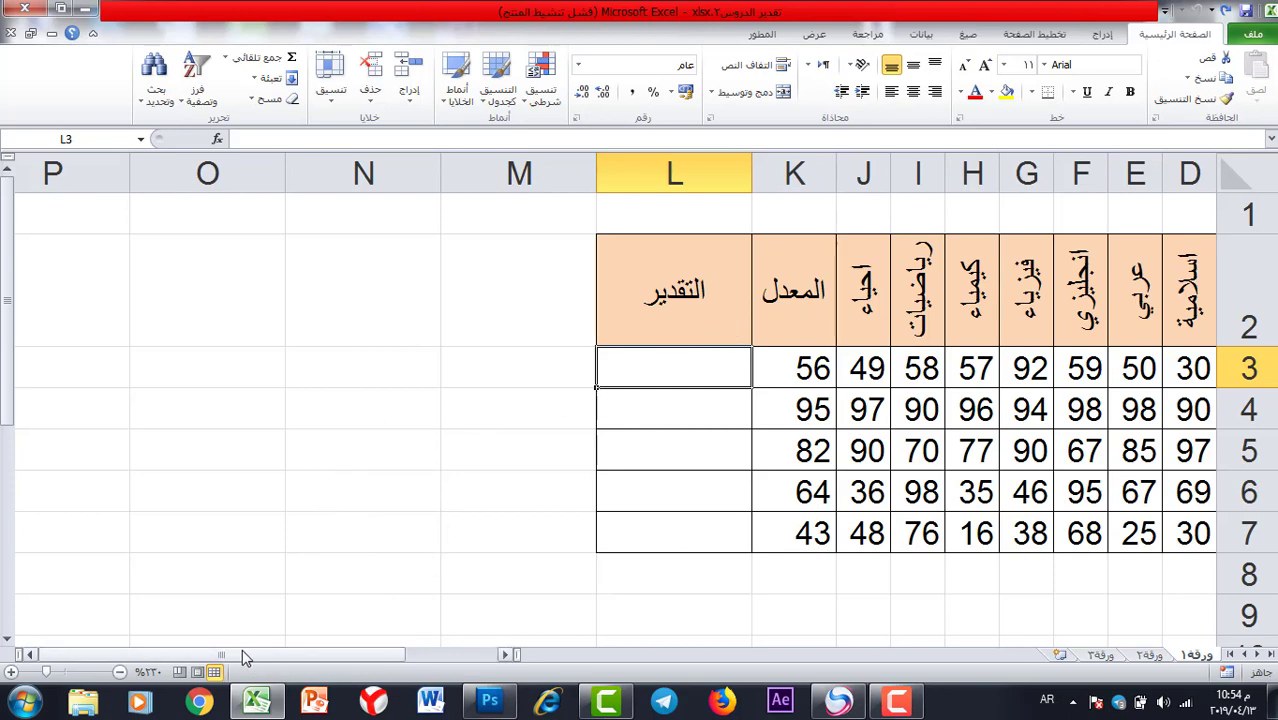
left_click_drag(245, 657, 310, 662)
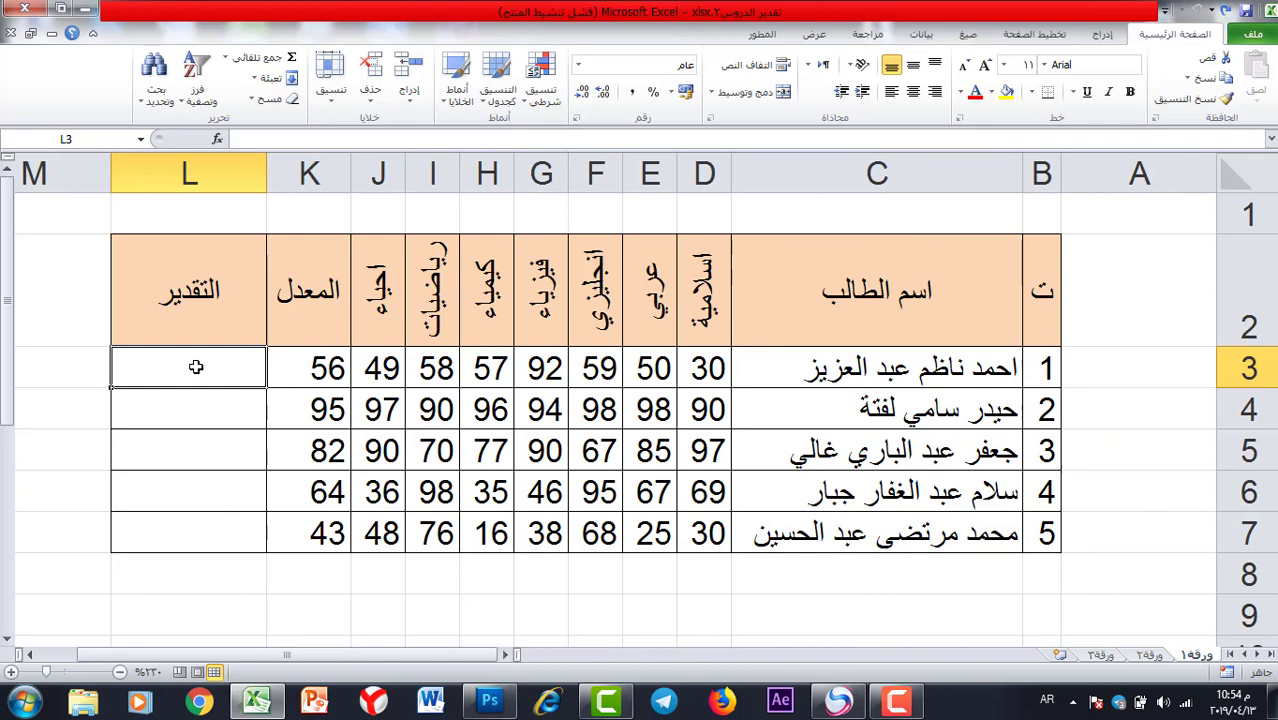
Enter the grade thresholds 0, 50, 60, 70, 80 and 90 down cells N3 to N8.
left_click_drag(215, 650, 176, 648)
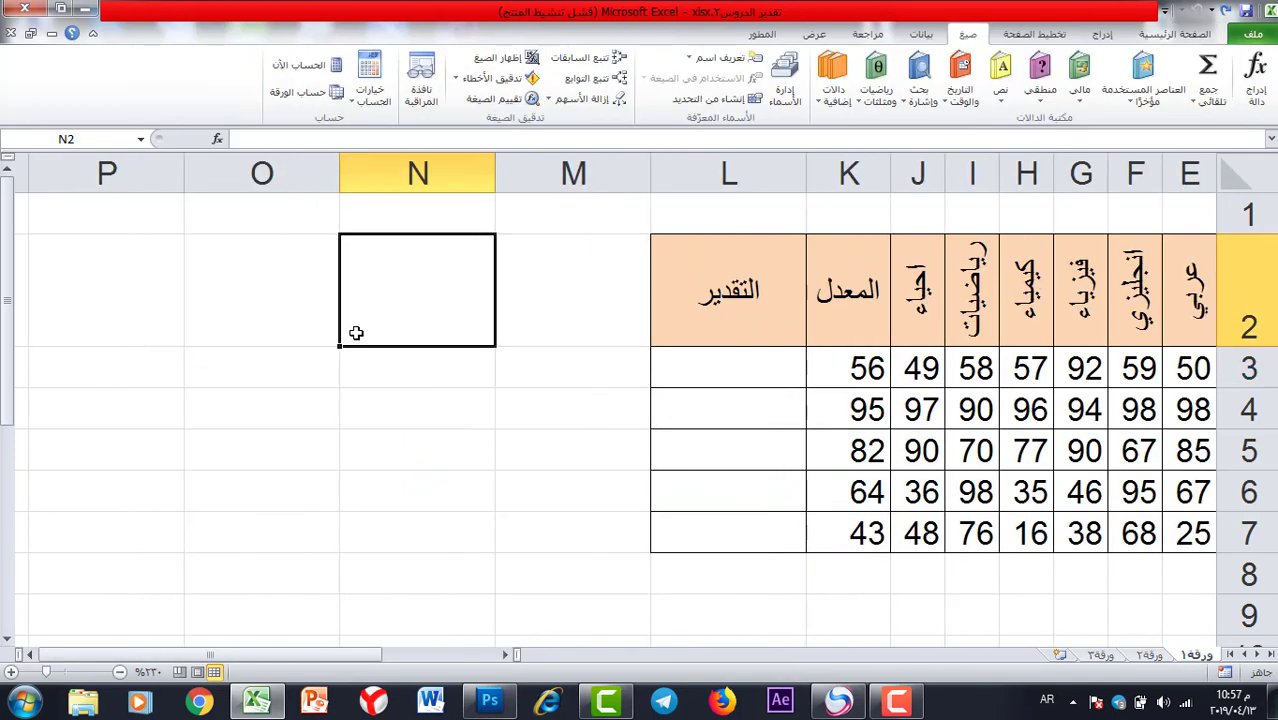
left_click(400, 364)
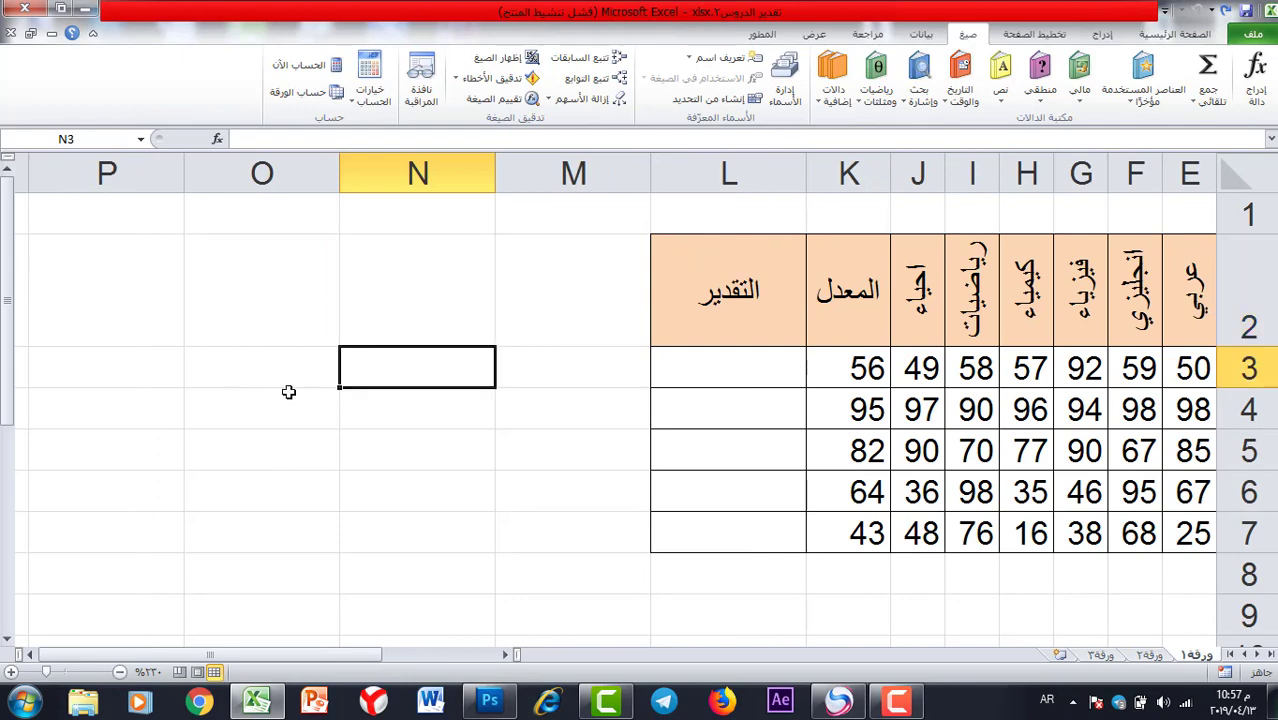
type("0")
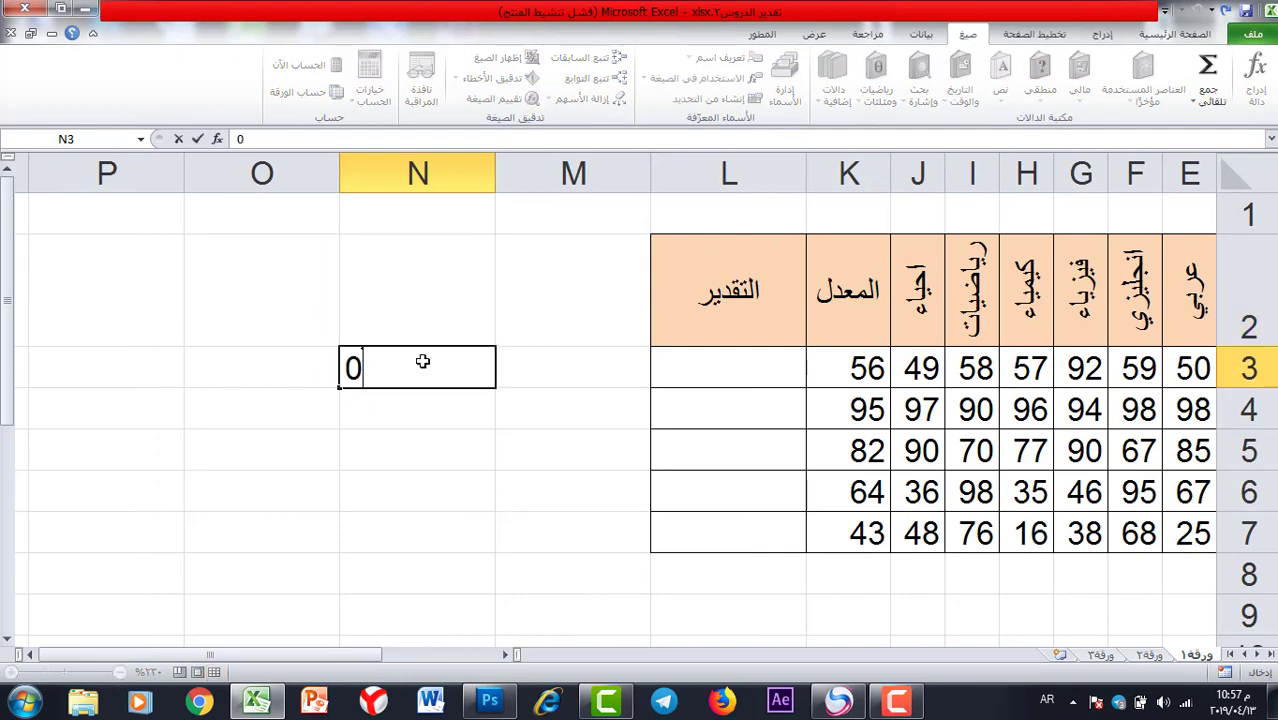
key("Return")
type("50")
key("Return")
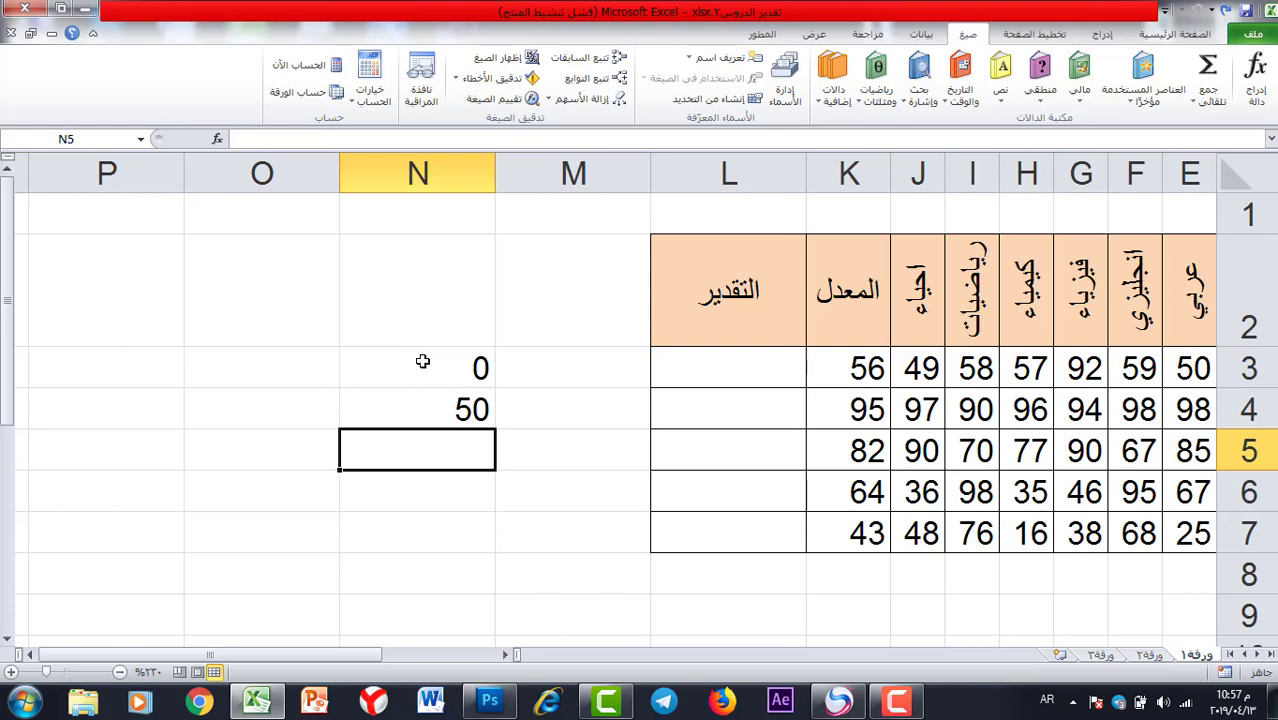
type("60")
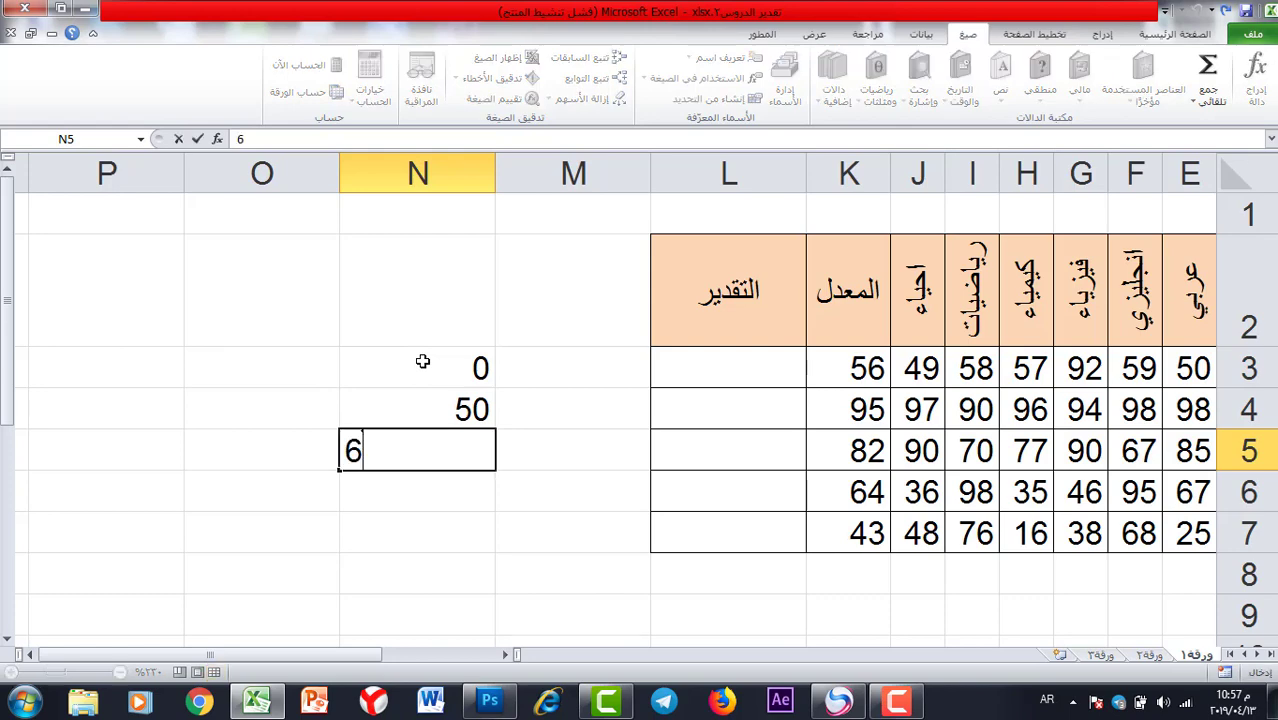
key("Return")
type("70")
key("Return")
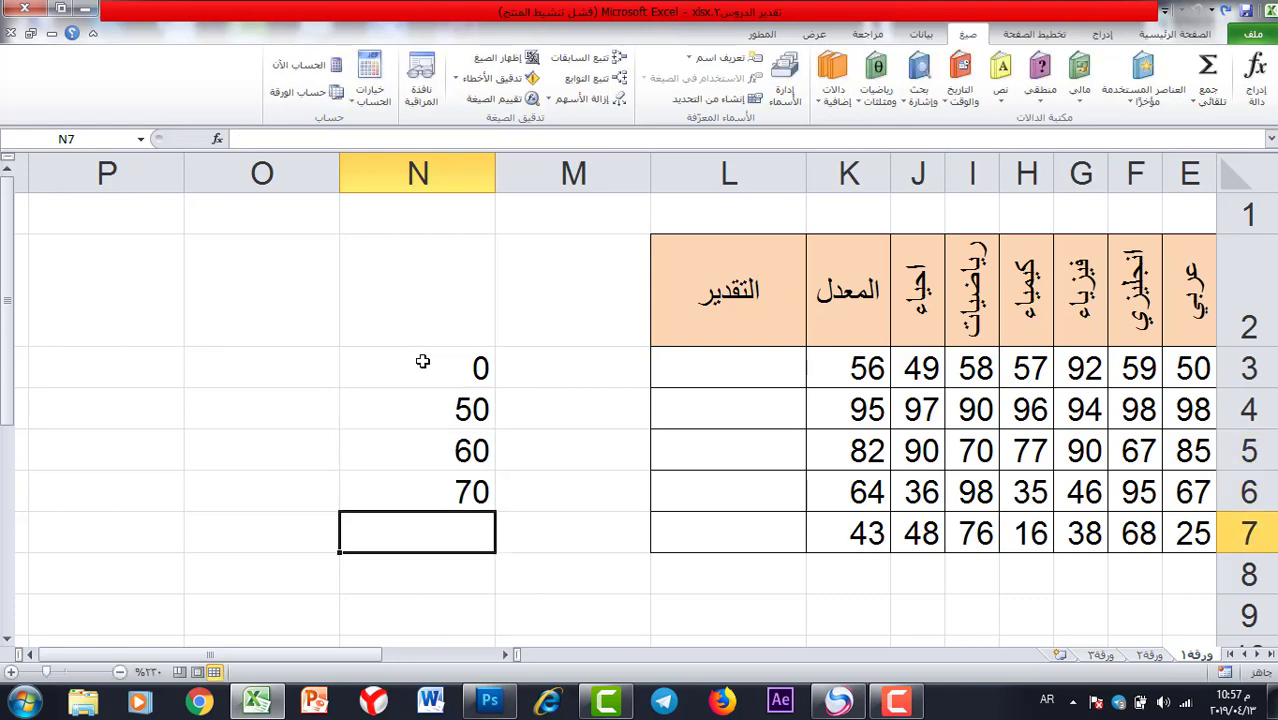
type("80")
key("Return")
type("90")
key("Return")
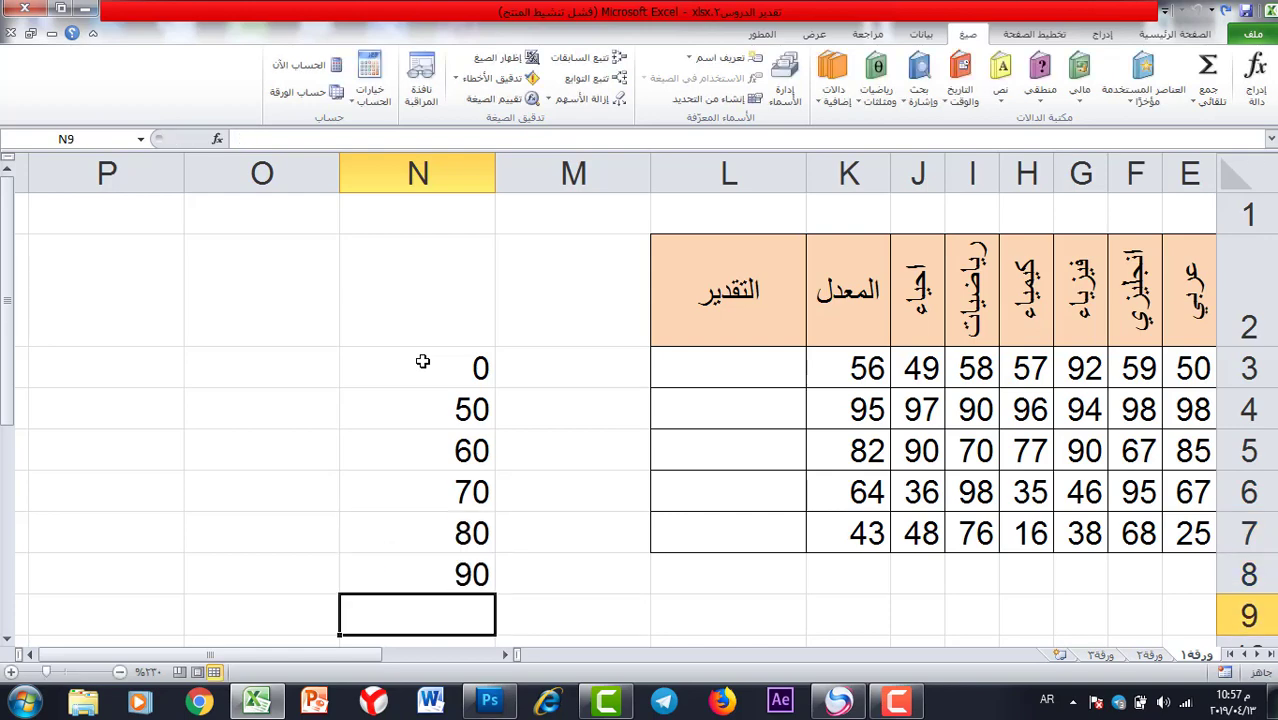
Enter the grade labels ضعيف, مقبول, متوسط, جيد, جيد جدا and امتياز down cells O3 to O8 beside the thresholds.
left_click(241, 375)
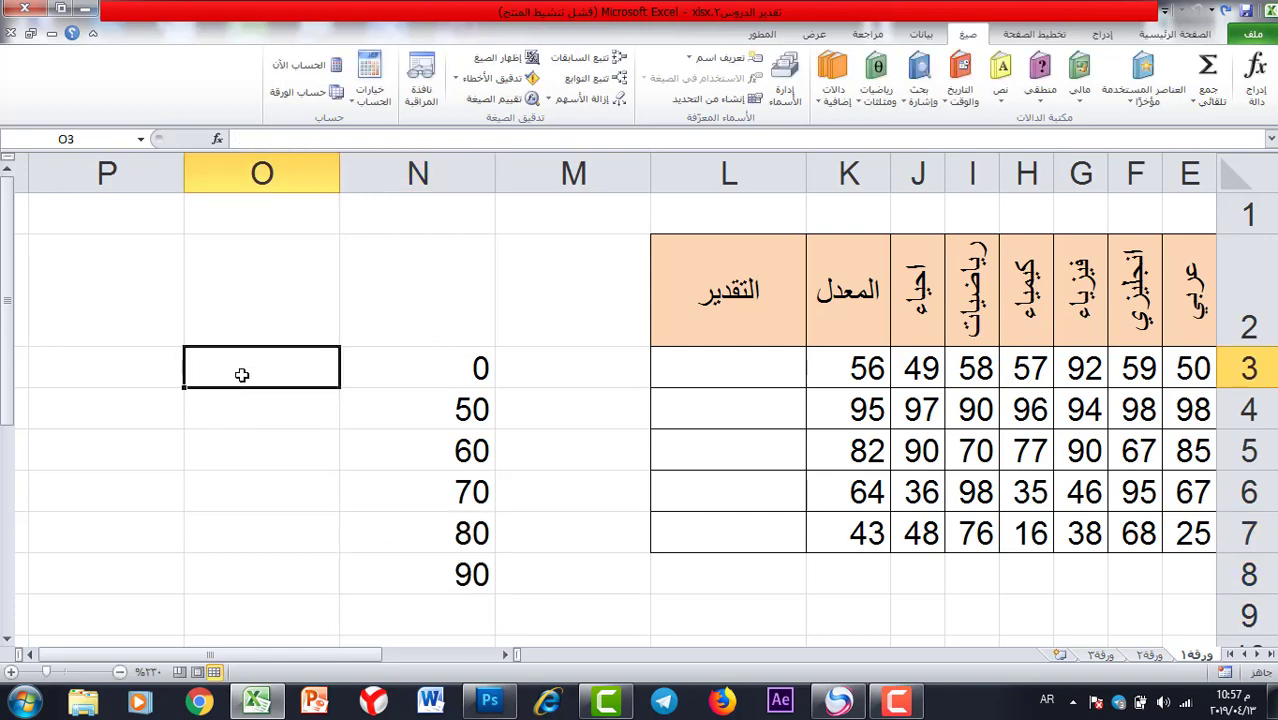
type("ضعيف")
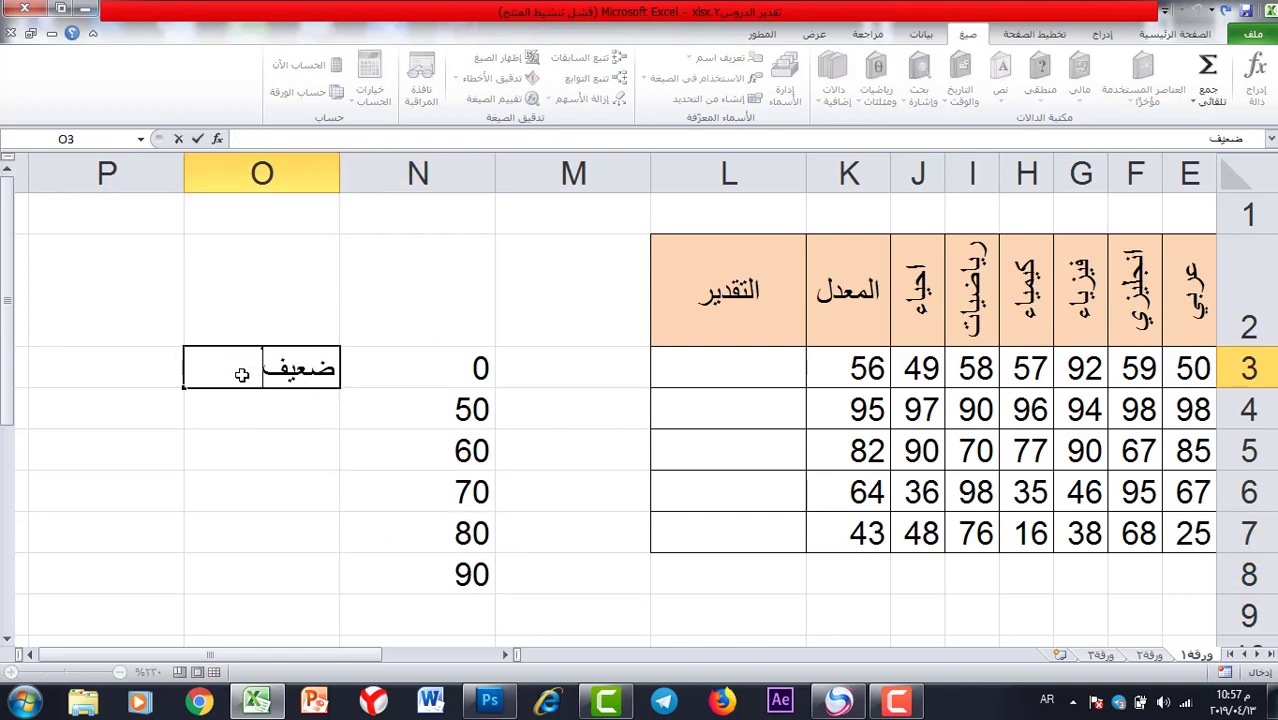
key("Return")
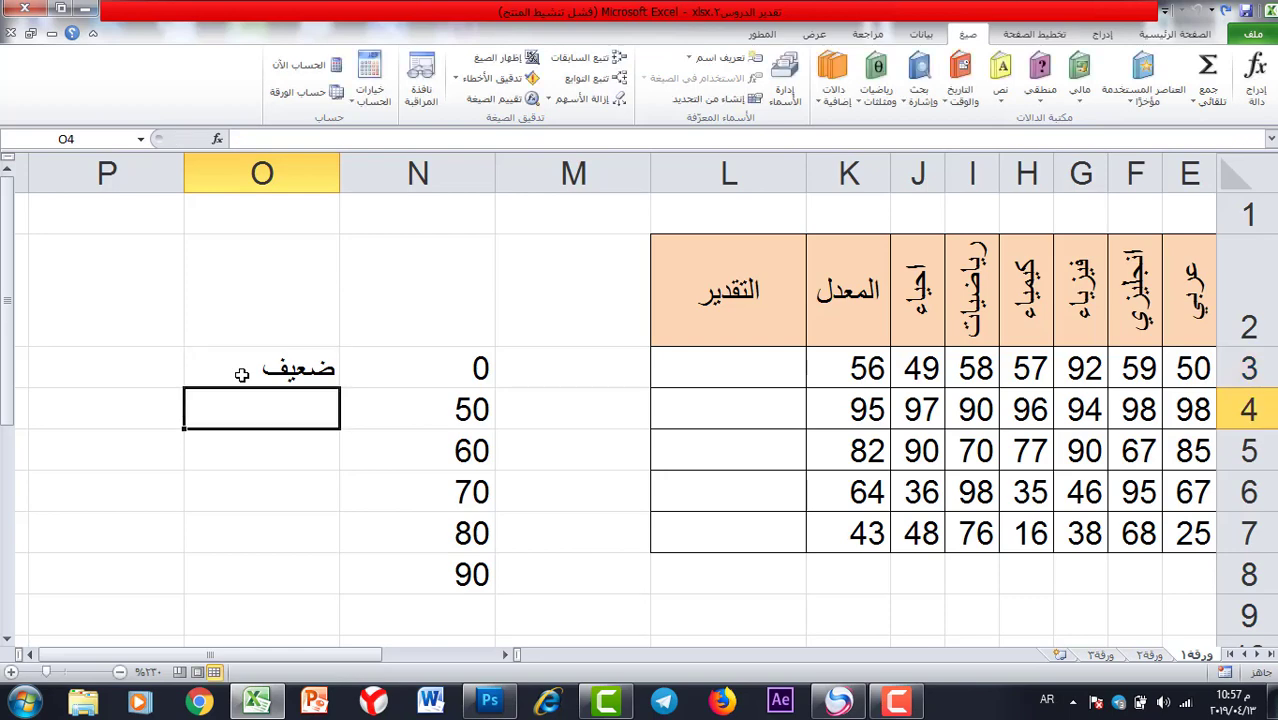
type("مقبول")
key("Return")
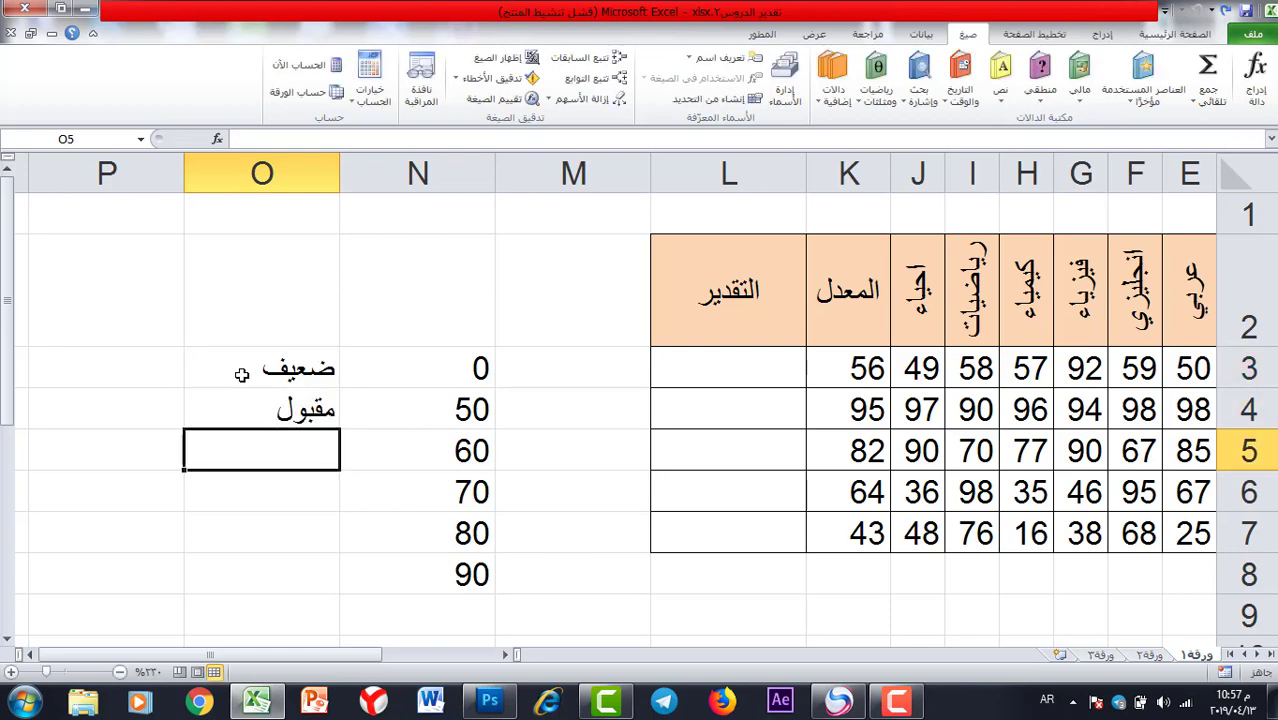
type("متوسط")
key("Return")
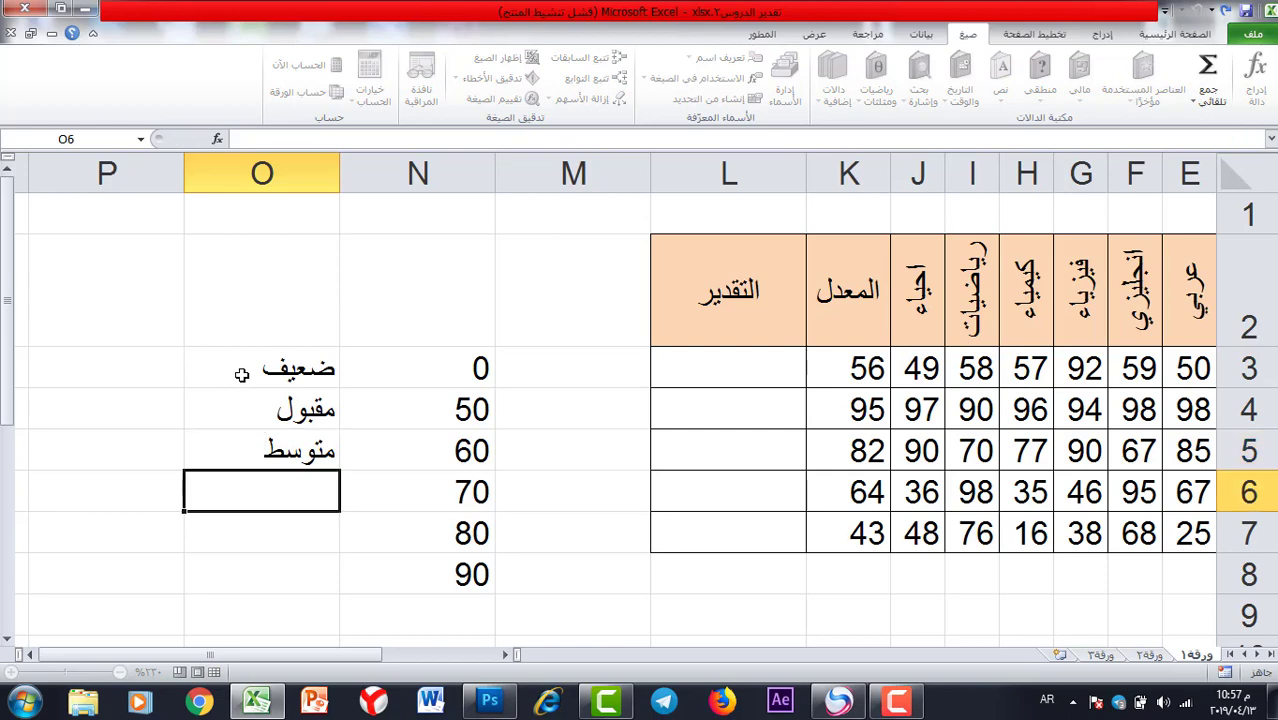
type("جيد")
key("Return")
type("جيد")
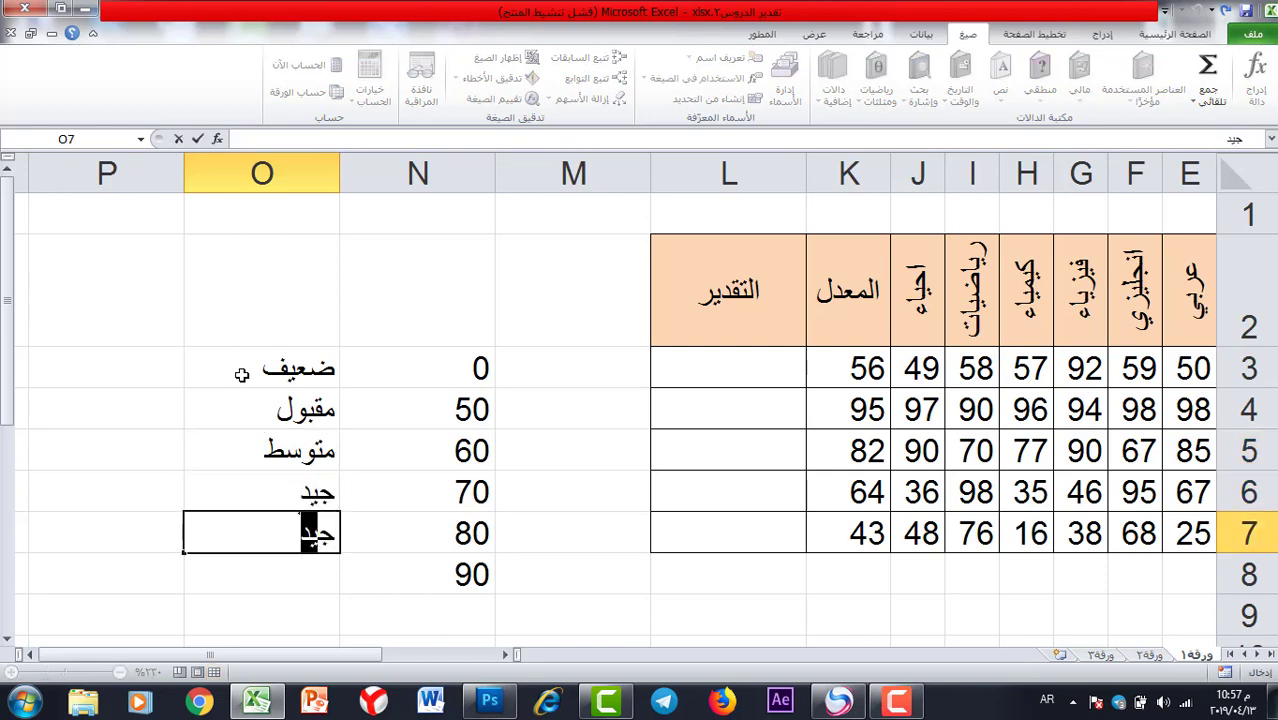
type(" جدا")
key("Return")
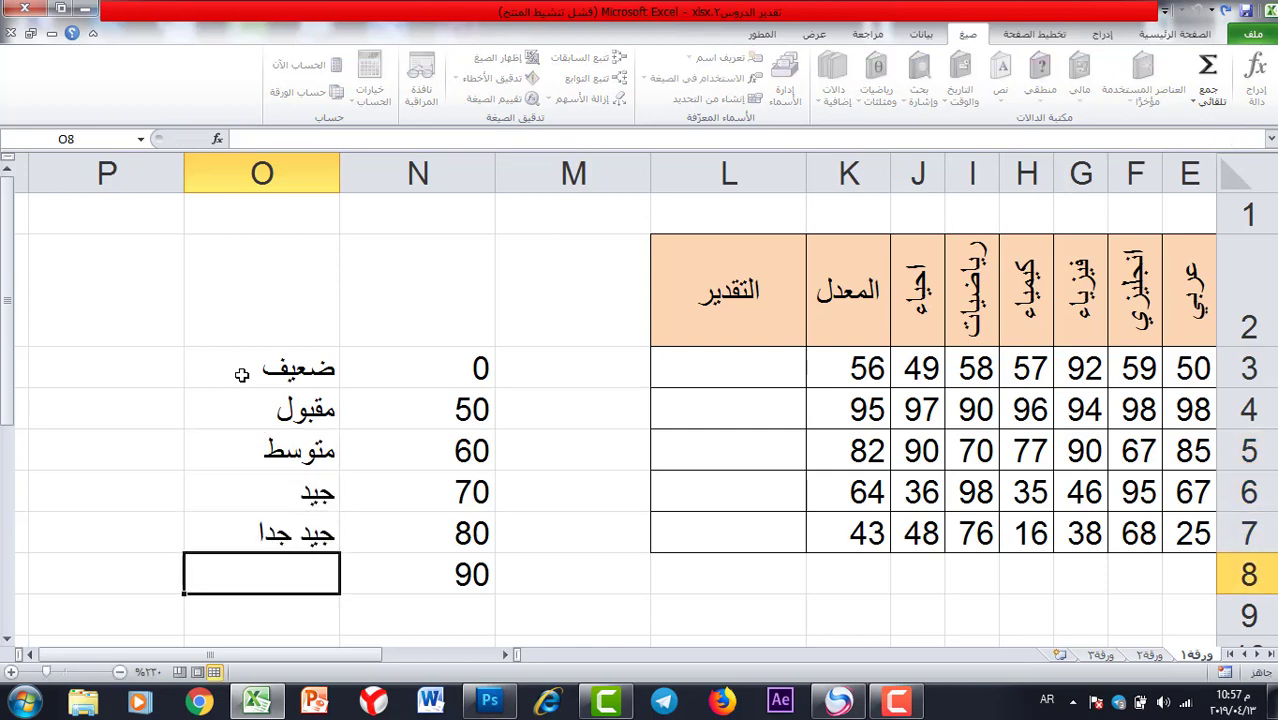
type("امتياز")
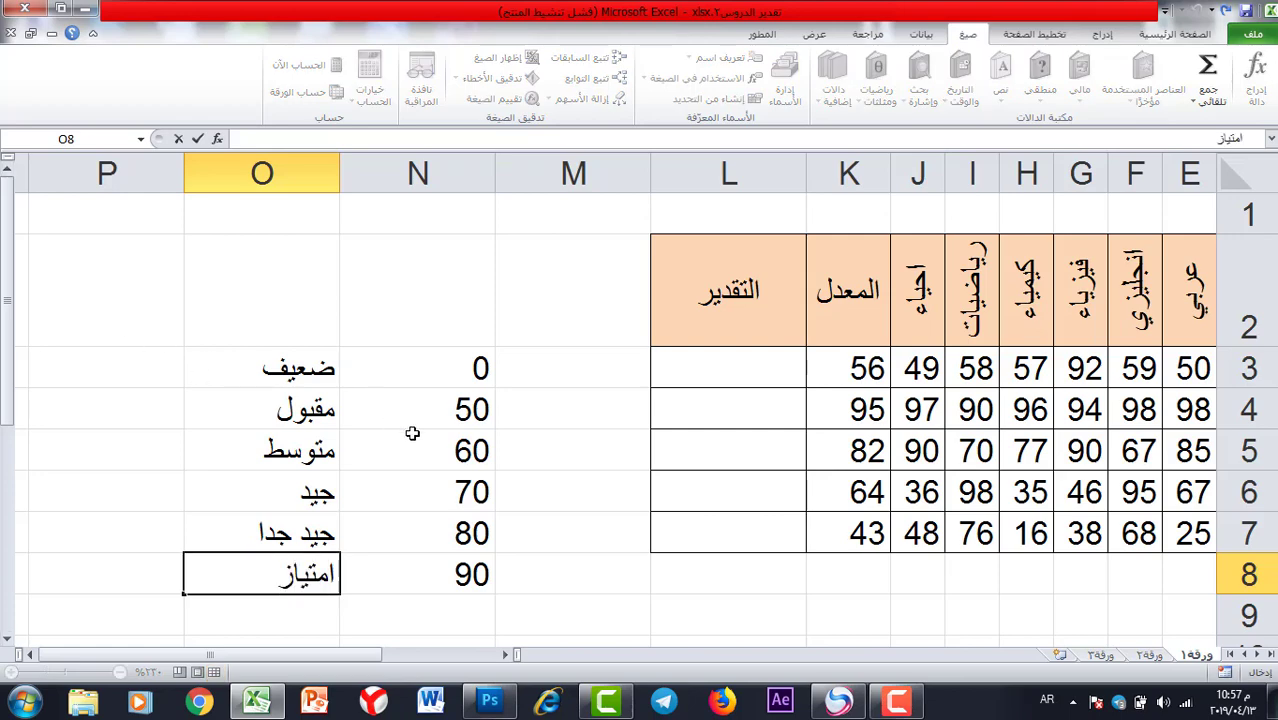
left_click(412, 436)
left_click(322, 420)
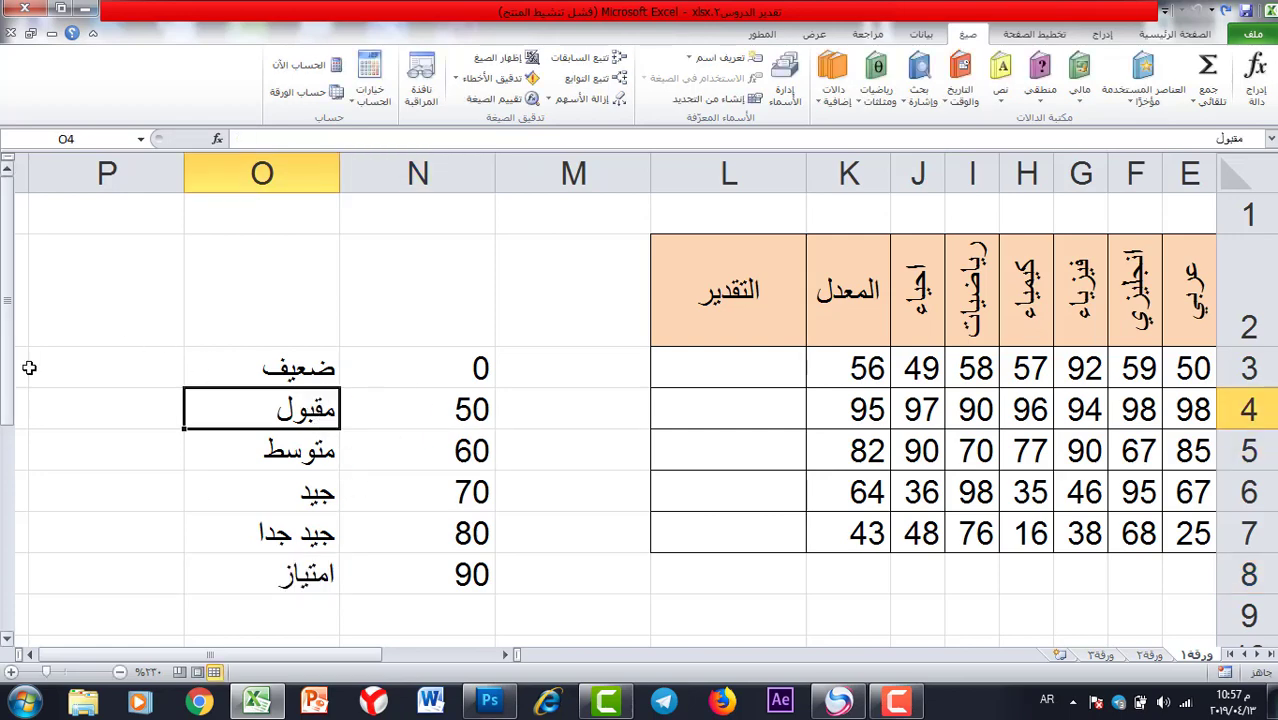
left_click_drag(440, 360, 294, 580)
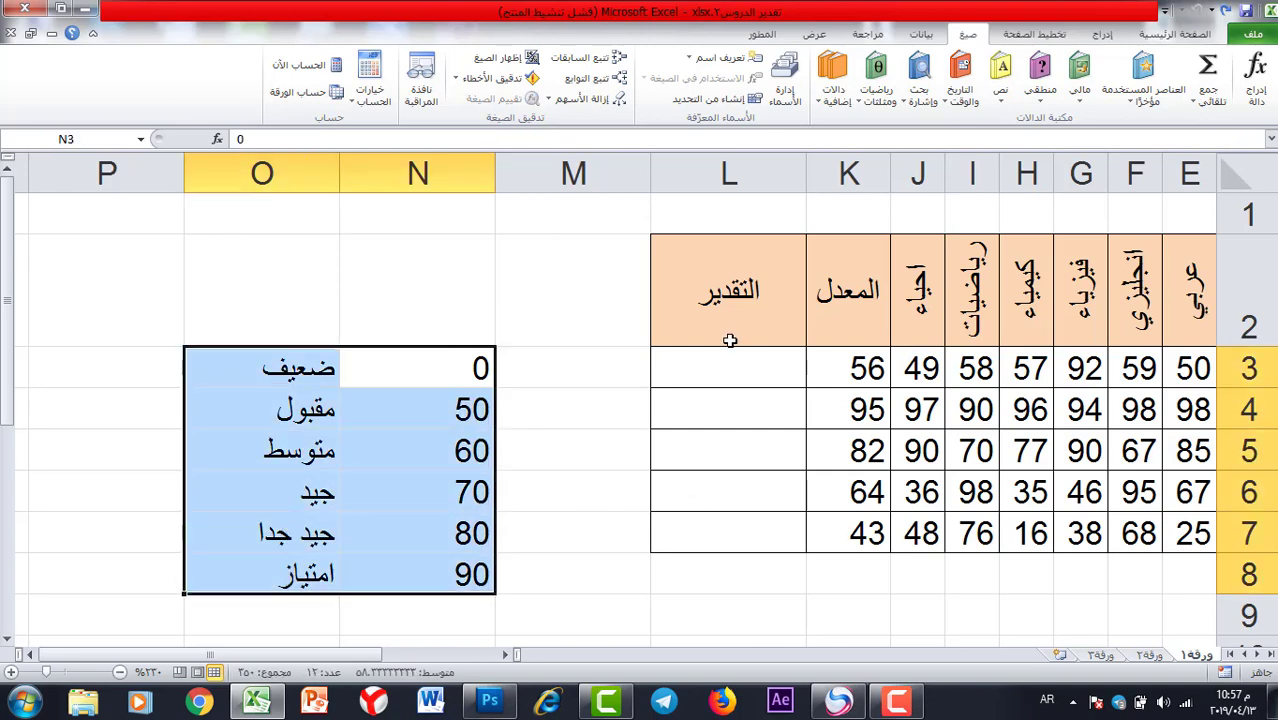
left_click(760, 368)
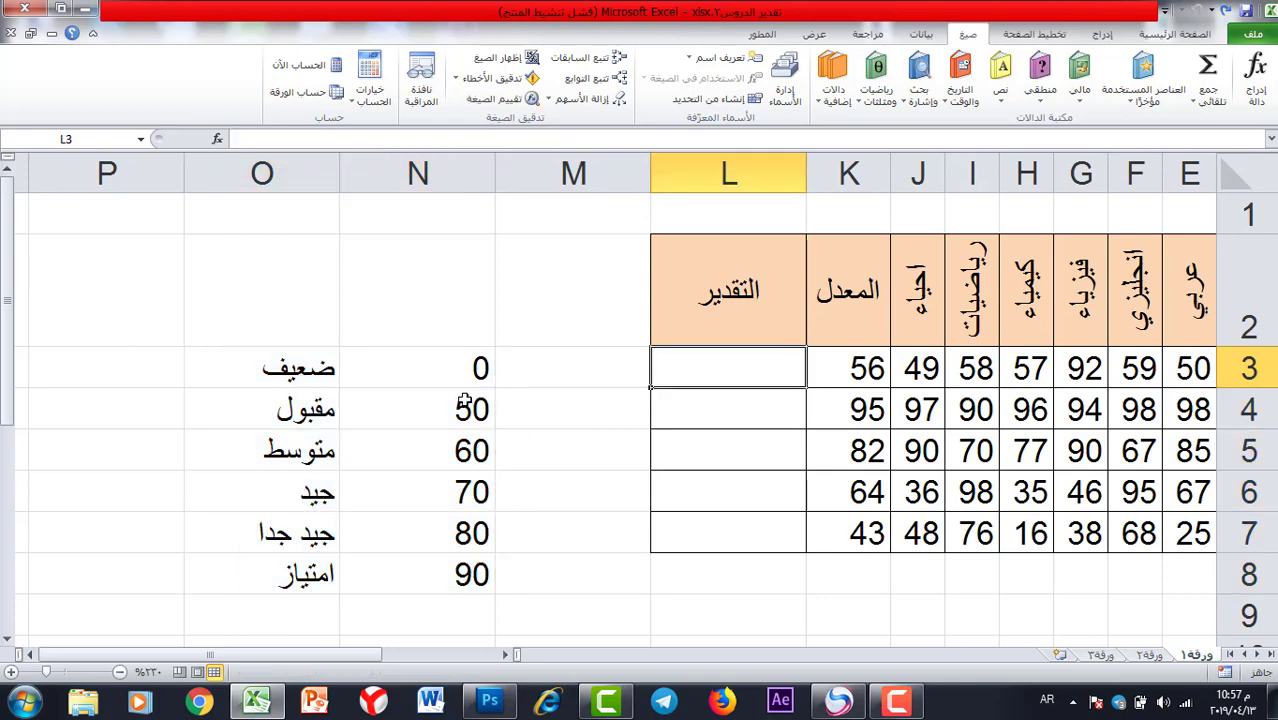
left_click_drag(460, 368, 330, 585)
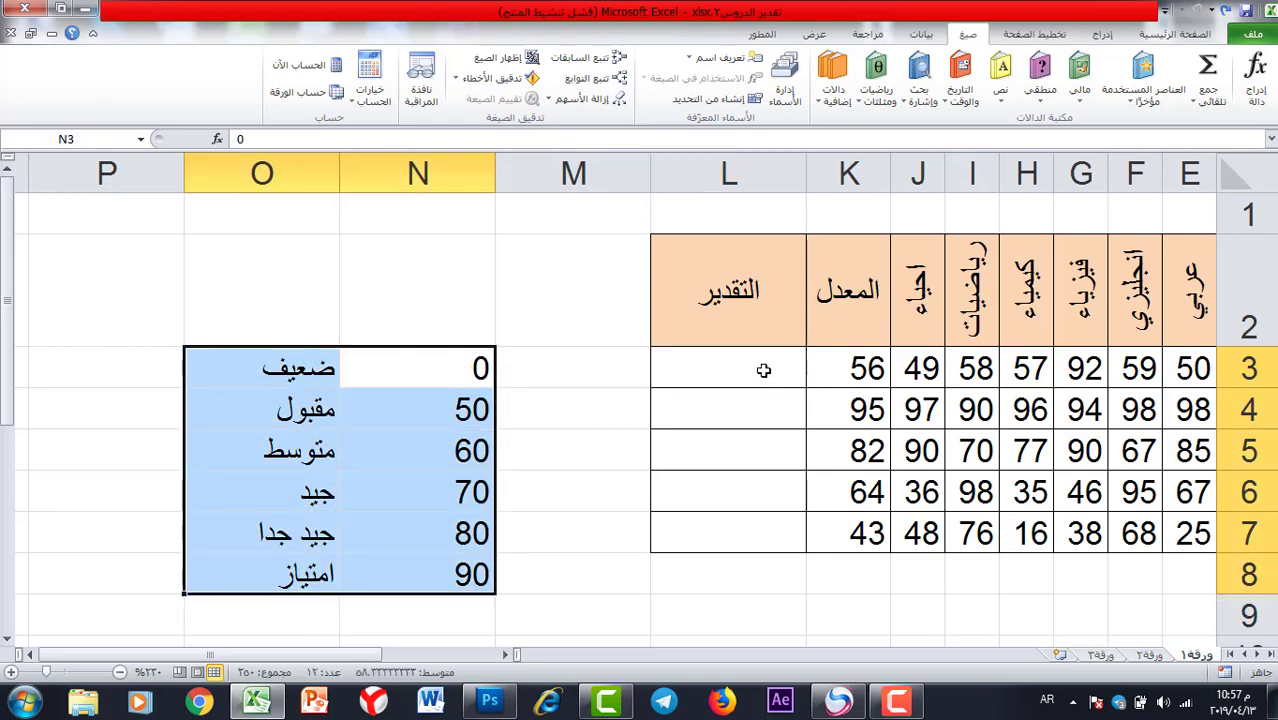
Insert a VLOOKUP function in cell L3 with the first student's average, K3, as the lookup value.
left_click(720, 367)
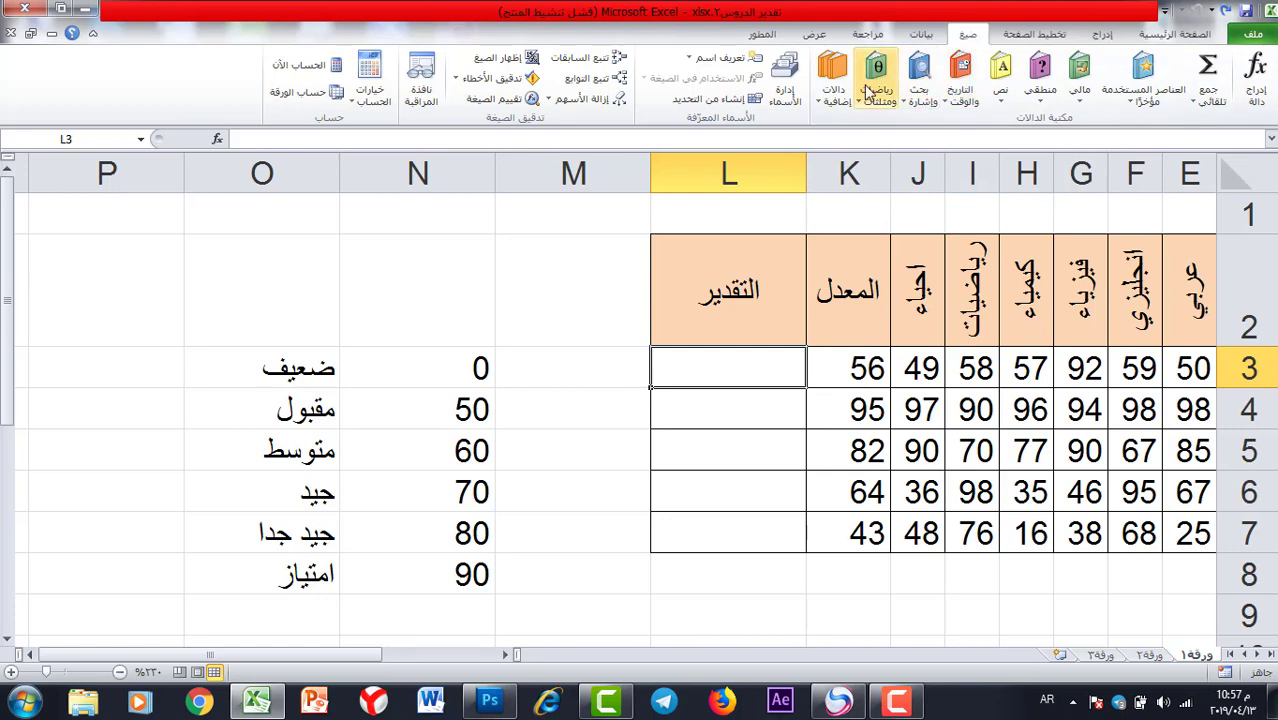
left_click(913, 104)
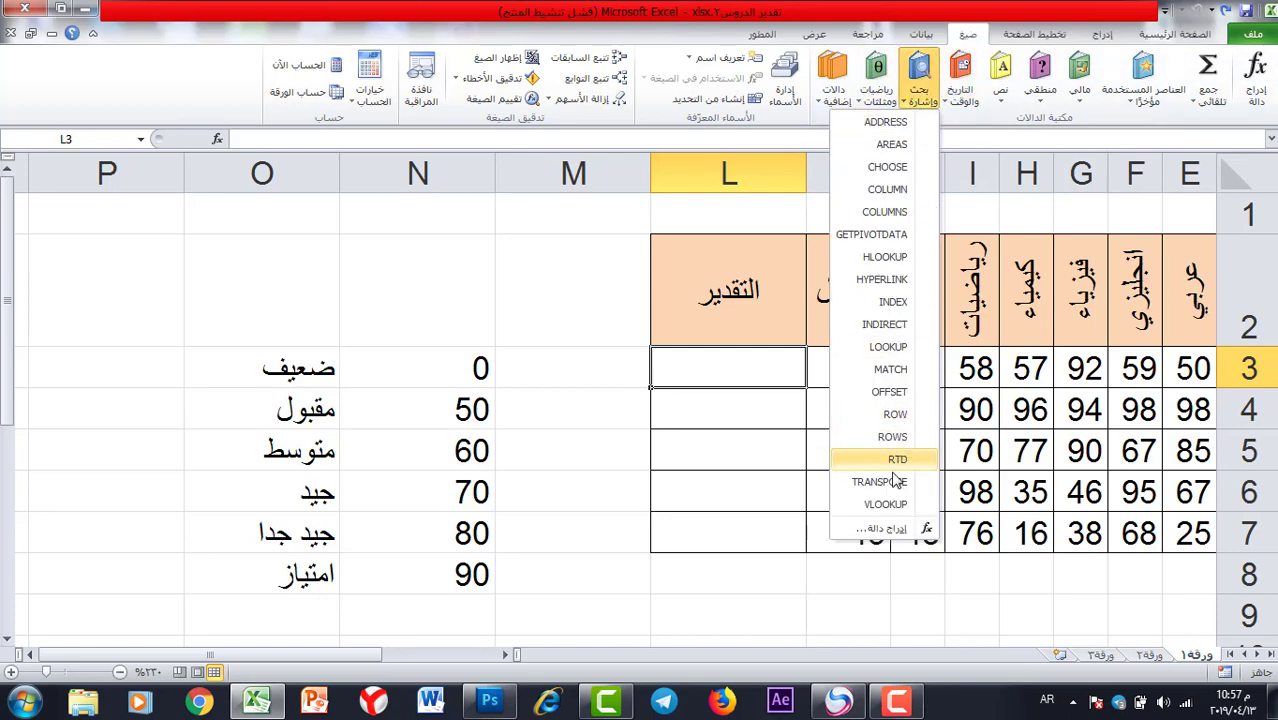
left_click(890, 506)
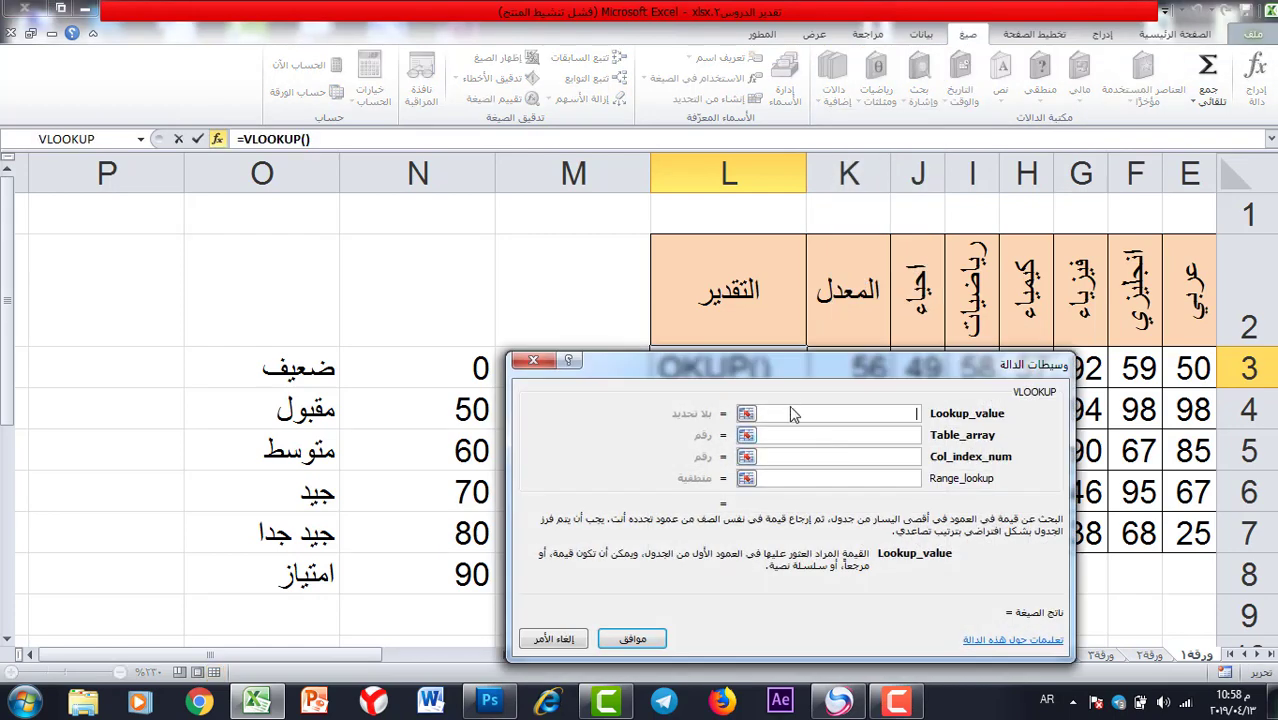
left_click_drag(714, 348, 485, 520)
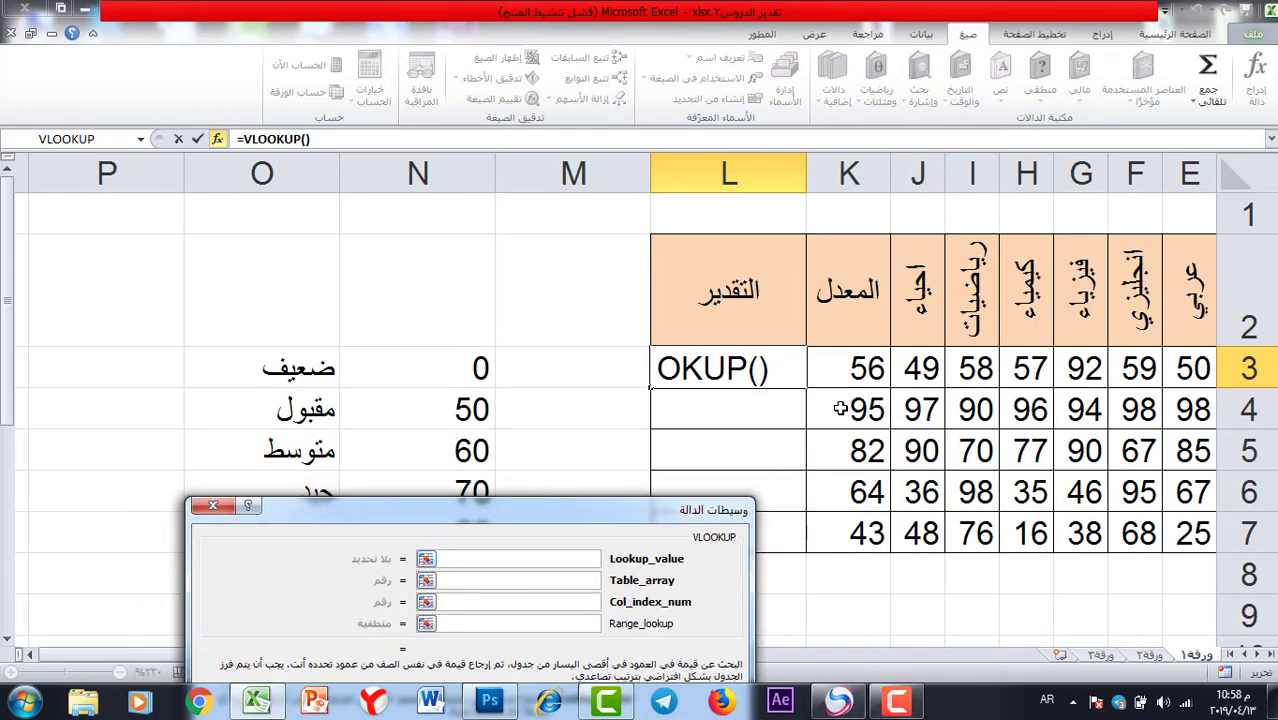
left_click(868, 366)
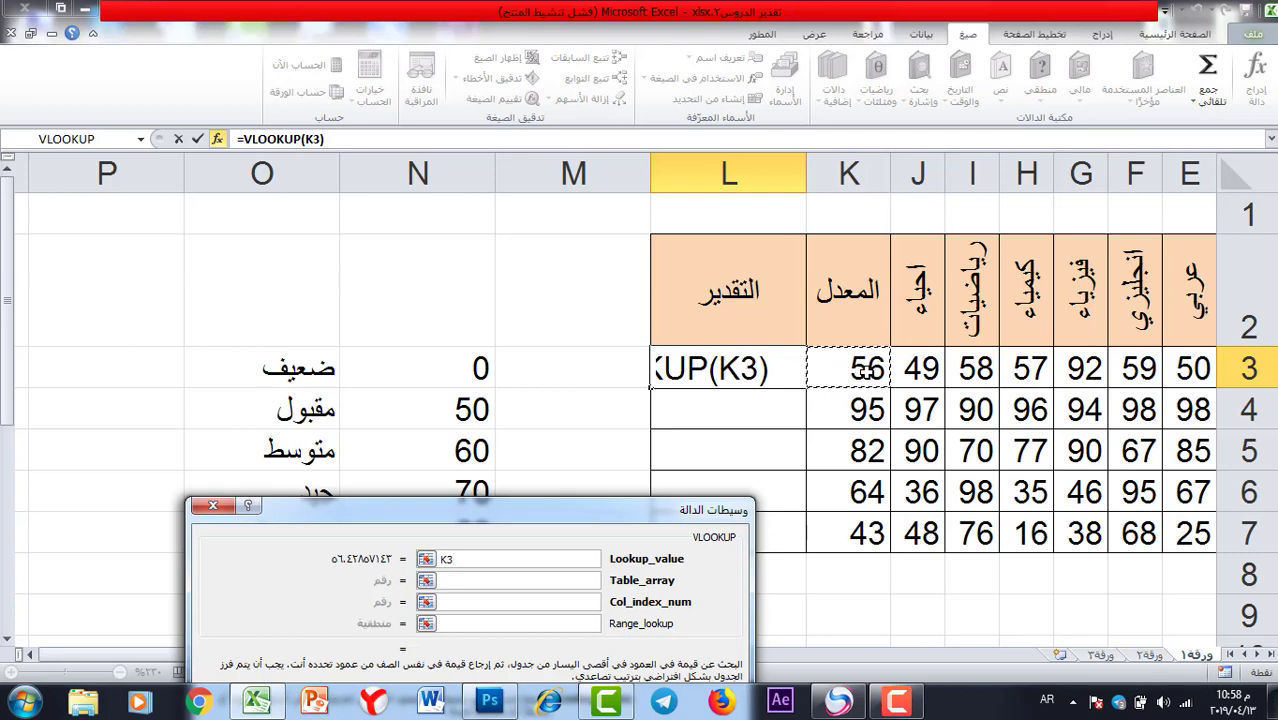
Set the VLOOKUP table array to the grade table as the absolute range $N$3:$O$8.
left_click_drag(608, 512, 916, 466)
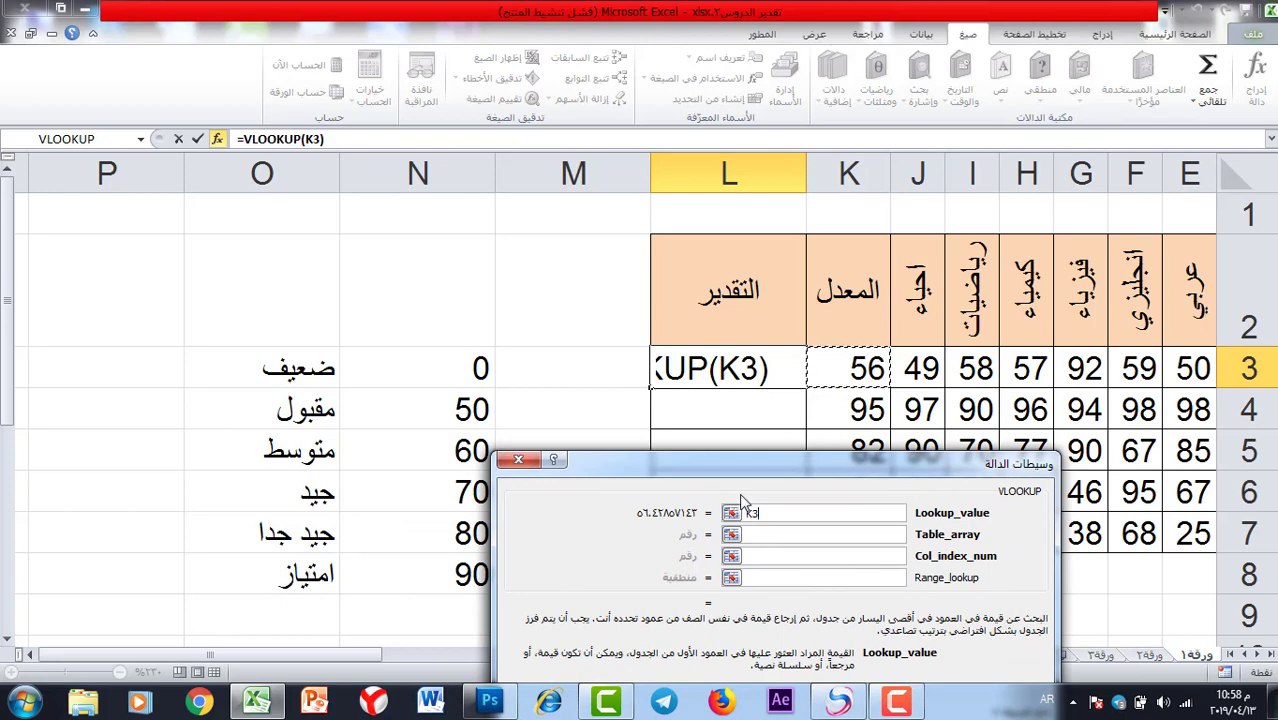
left_click_drag(742, 460, 819, 422)
left_click(847, 496)
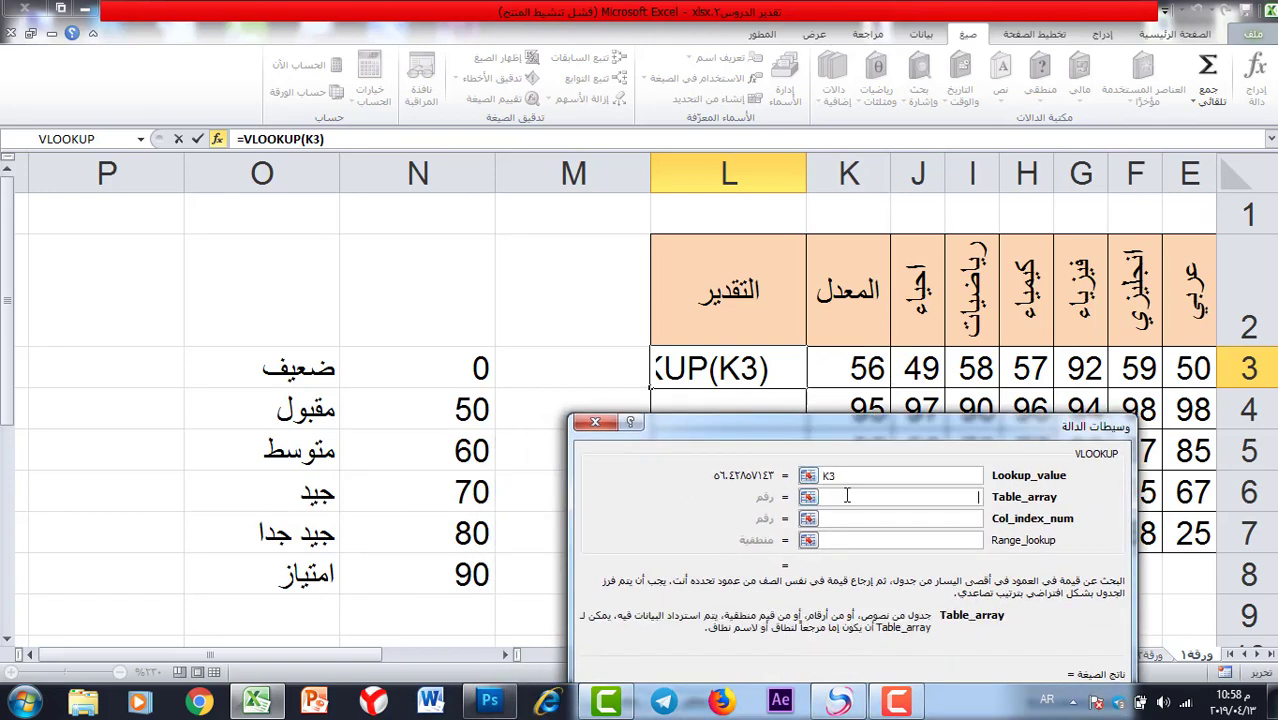
left_click_drag(475, 362, 297, 572)
key("F4")
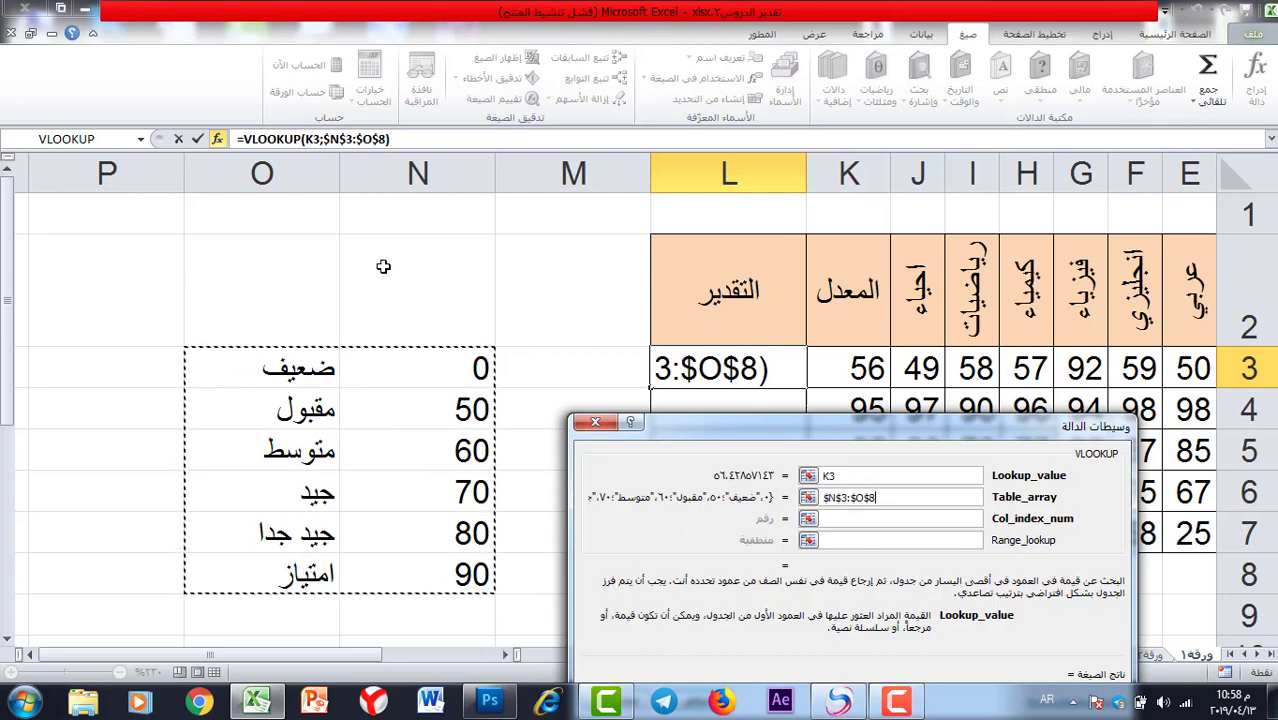
Set the VLOOKUP column index number to 2 and the range lookup to 1.
left_click(873, 518)
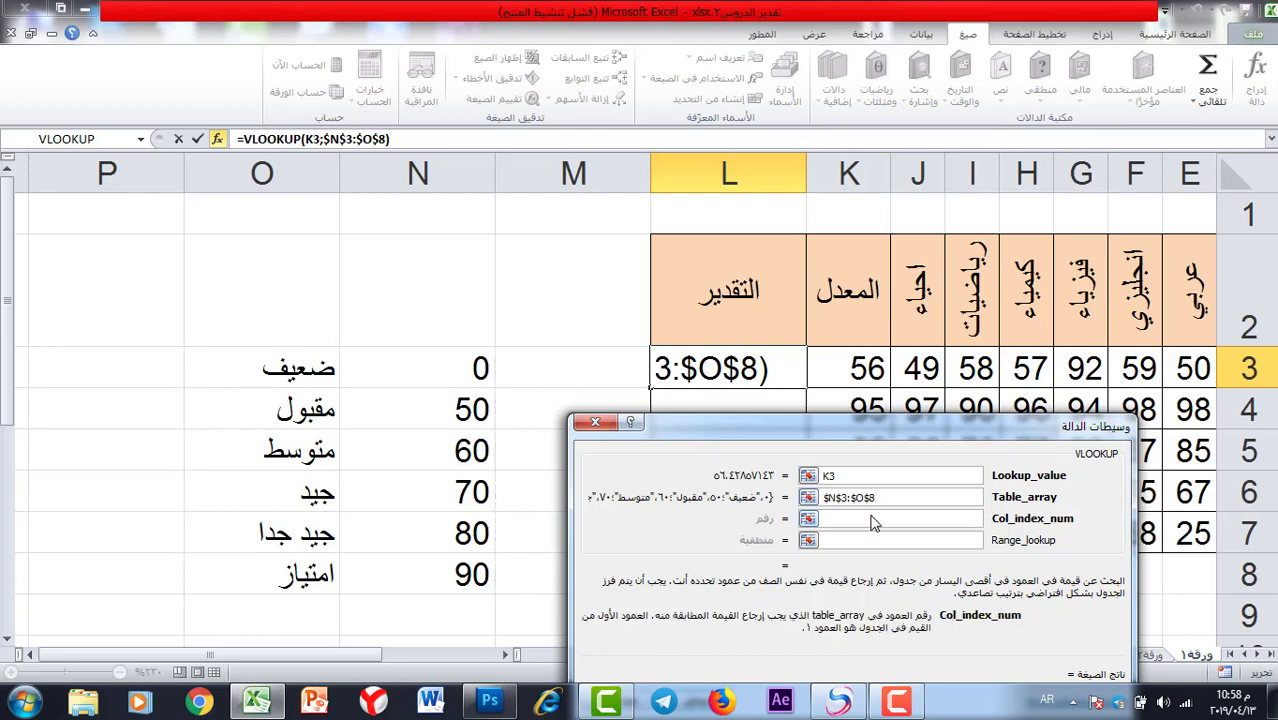
left_click_drag(819, 433, 819, 491)
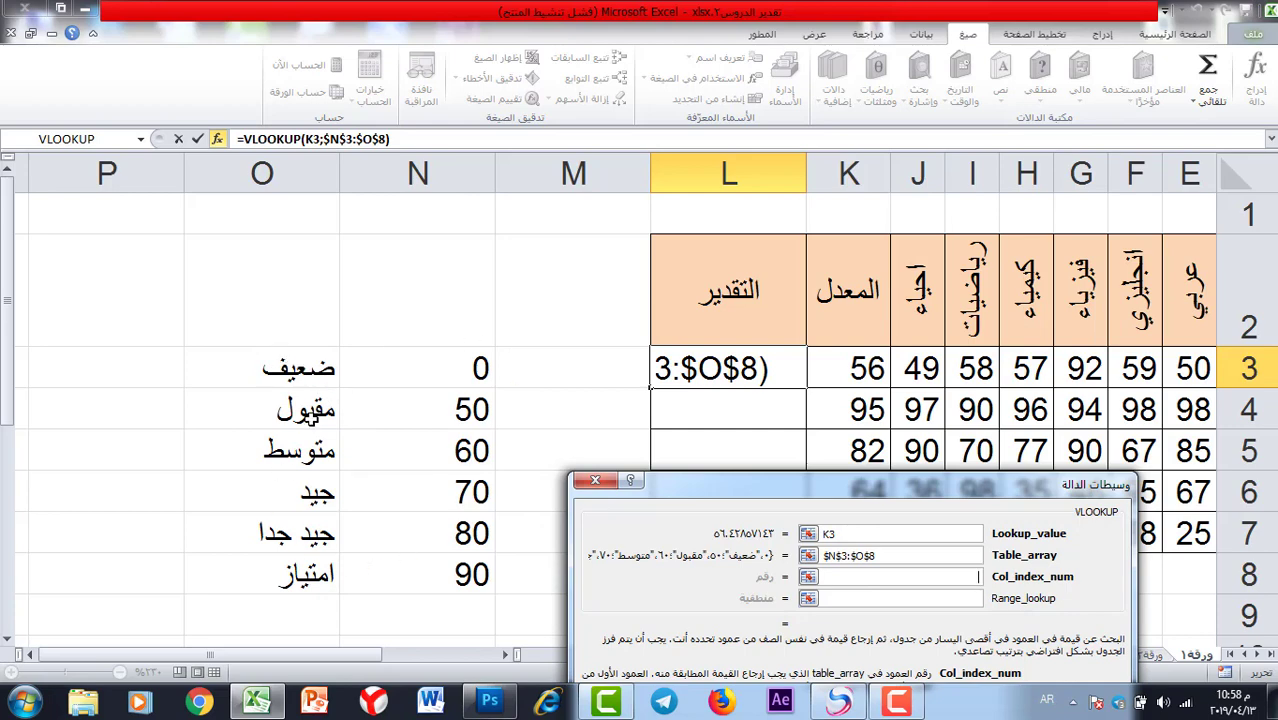
type("2")
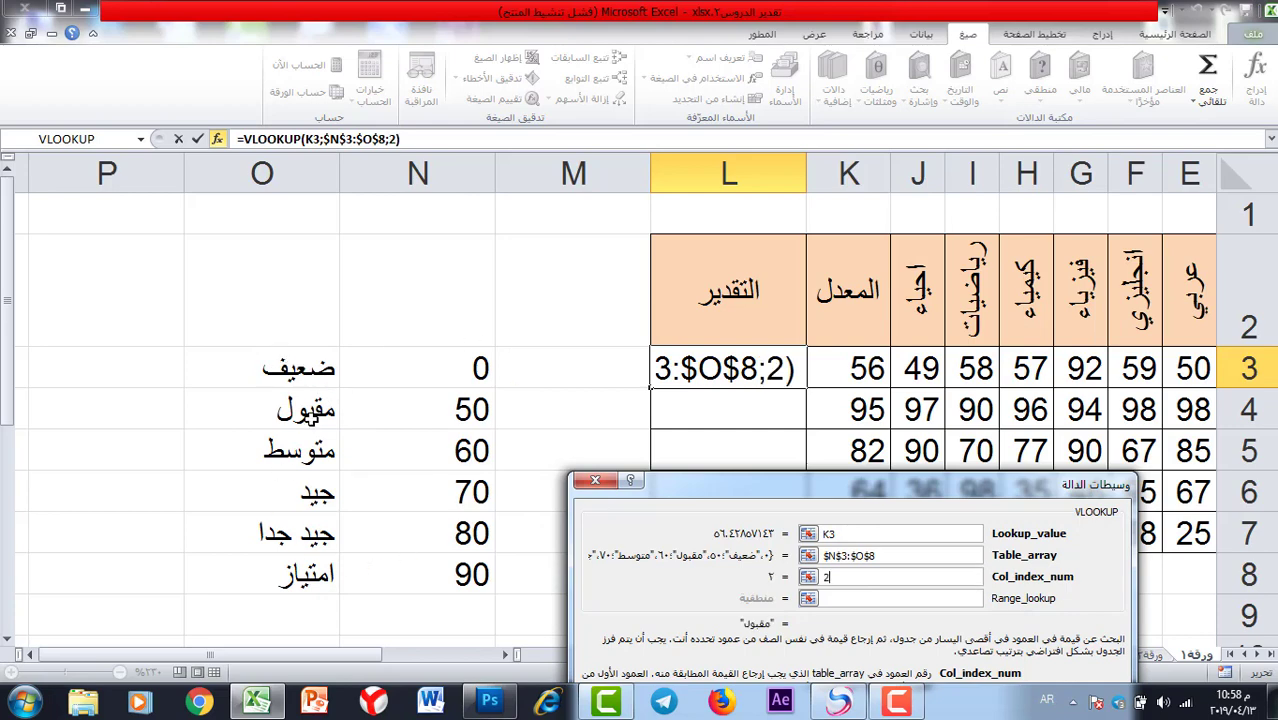
left_click(912, 600)
type("1")
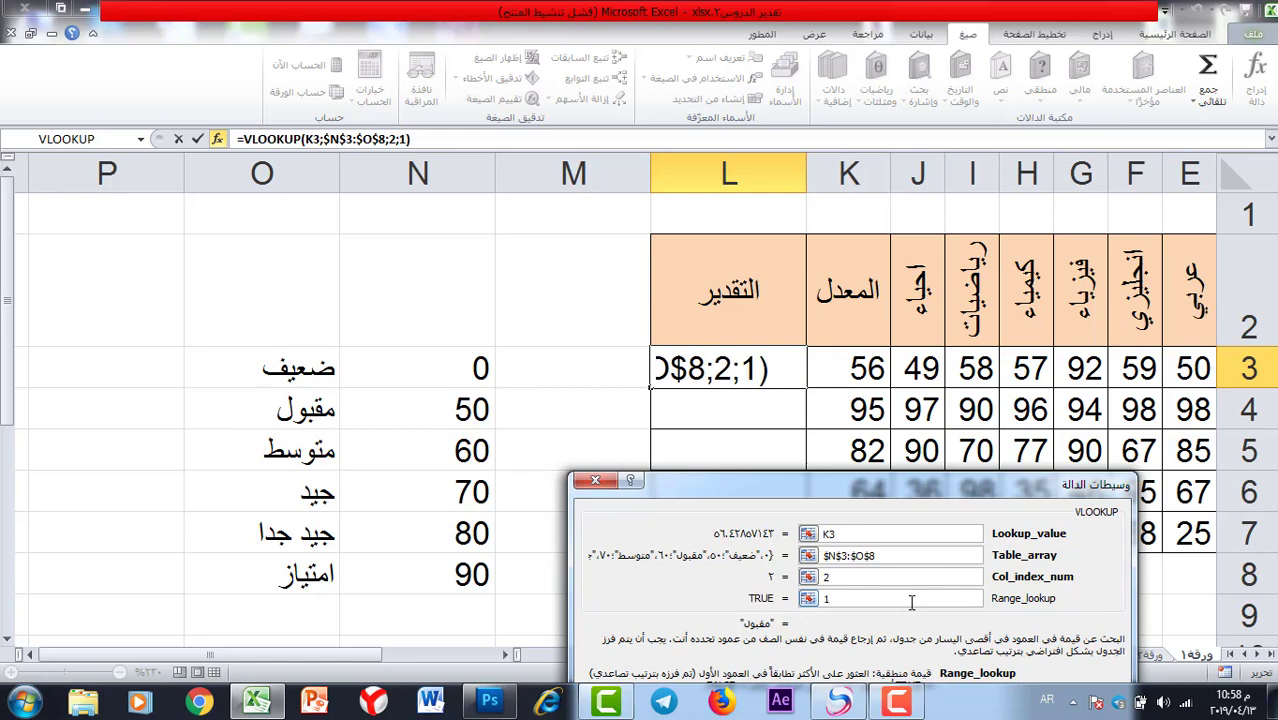
Confirm the VLOOKUP formula in L3 and fill it down the التقدير column to L7.
left_click_drag(744, 476, 688, 356)
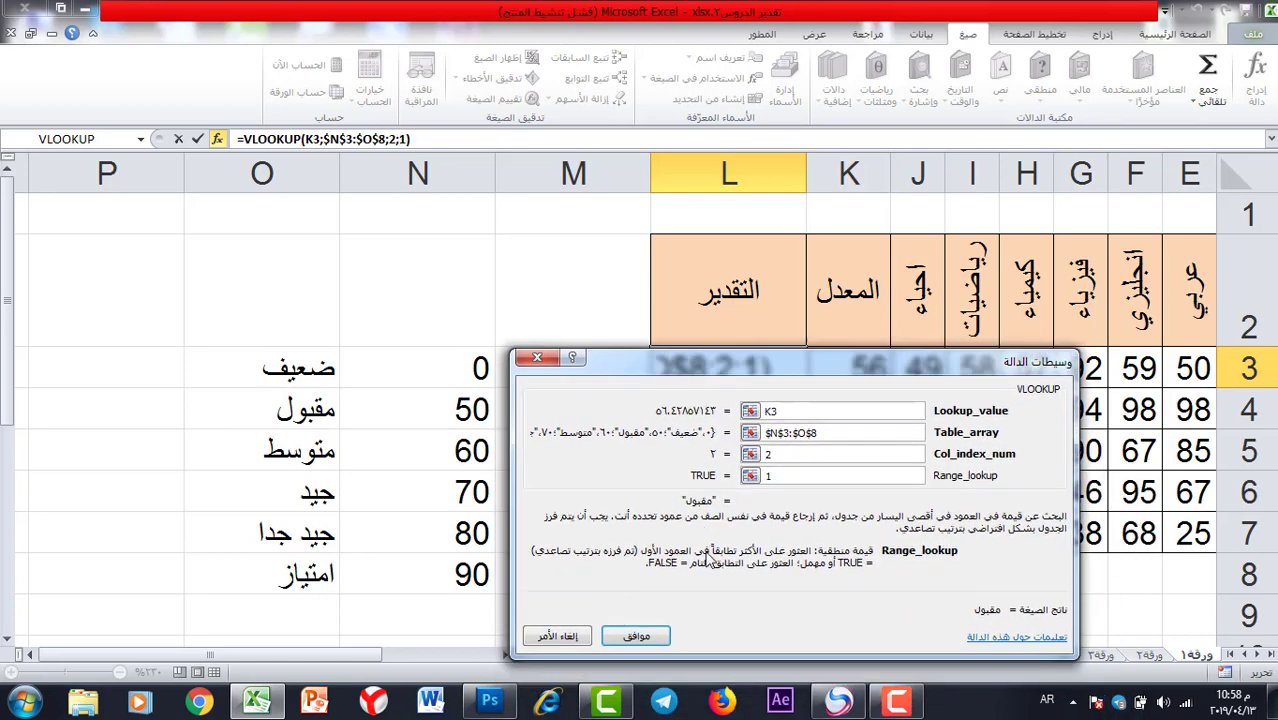
left_click(640, 636)
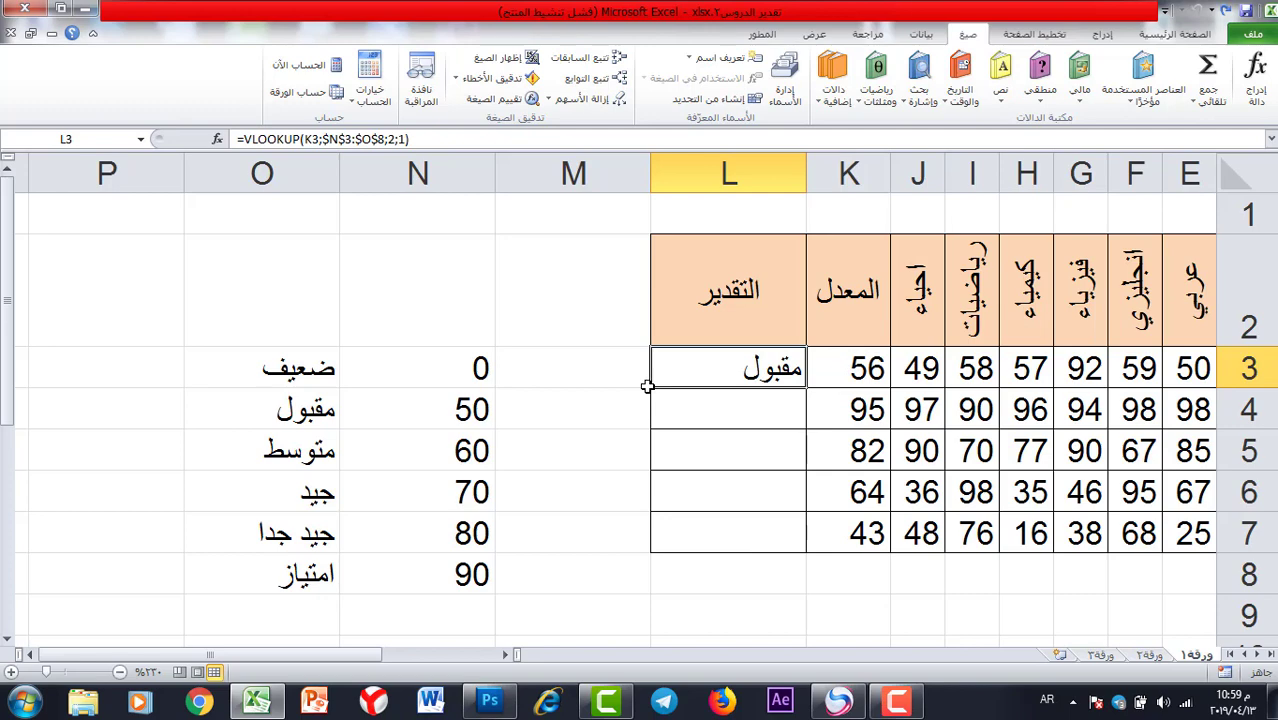
left_click_drag(652, 386, 660, 548)
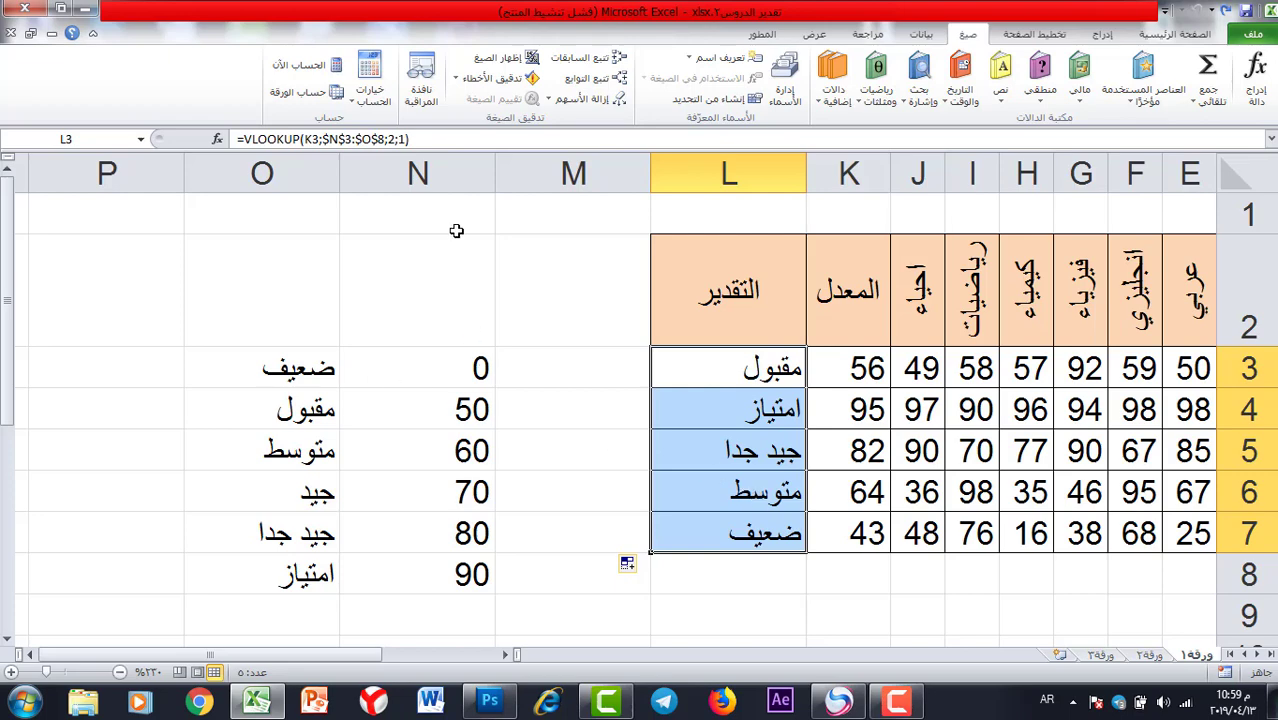
Hide columns N and O, which hold the grade lookup table.
left_click(450, 176)
left_click_drag(450, 176, 289, 172)
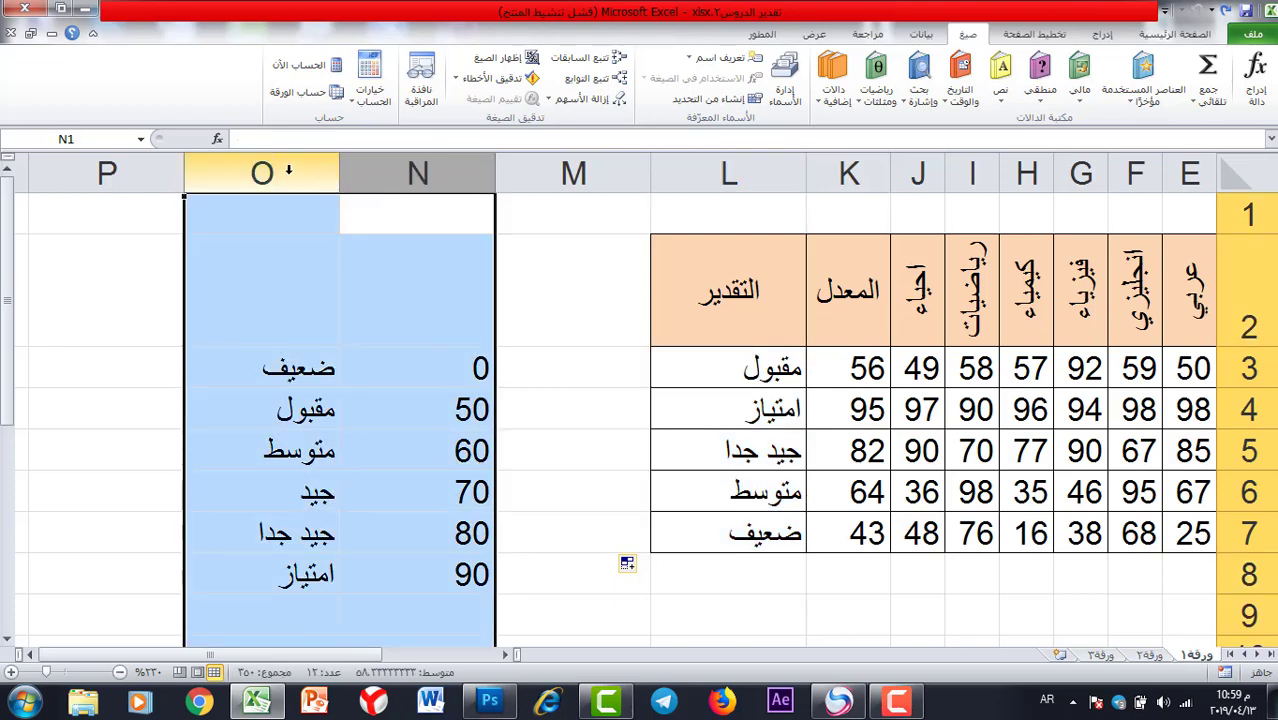
right_click(288, 172)
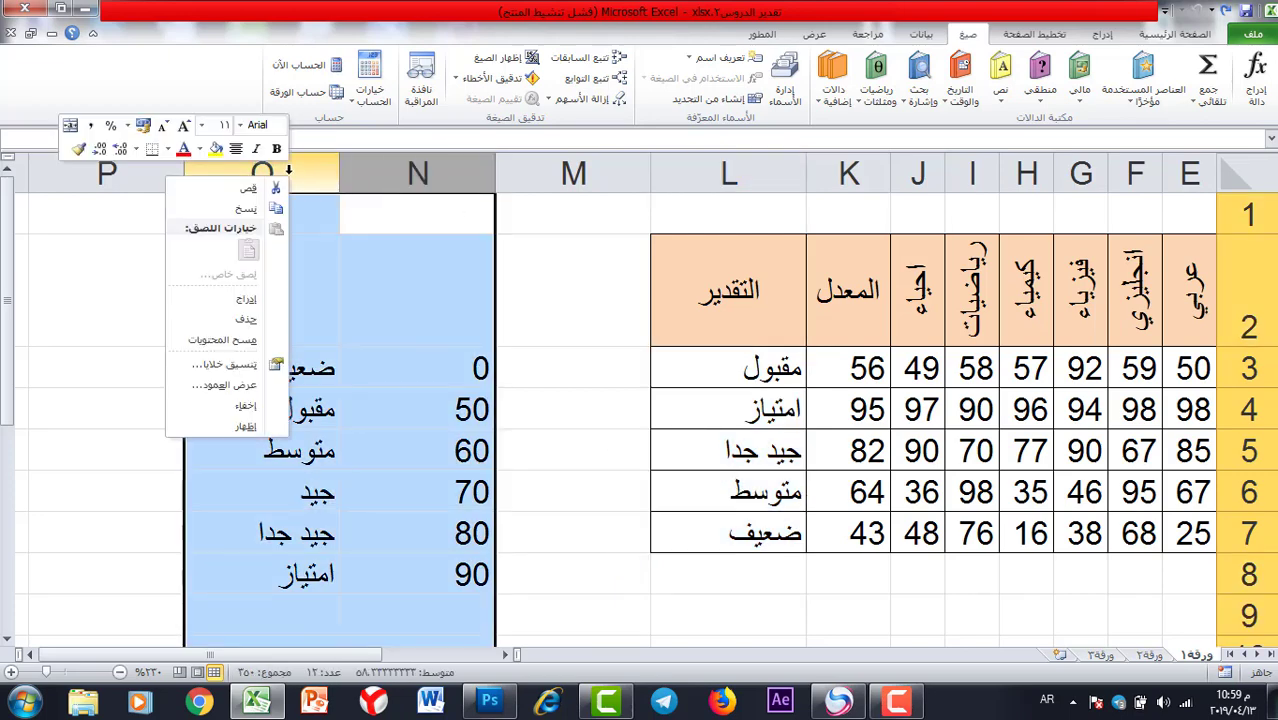
left_click(248, 318)
left_click(562, 474)
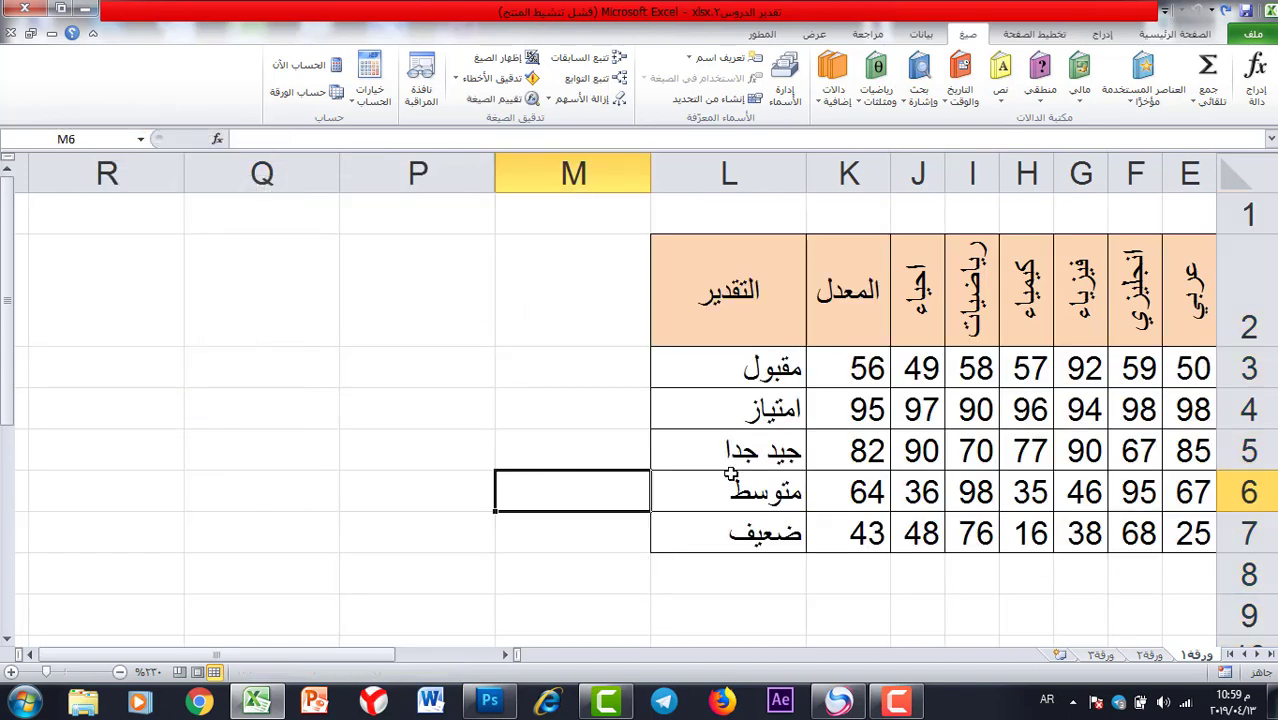
left_click_drag(374, 660, 463, 658)
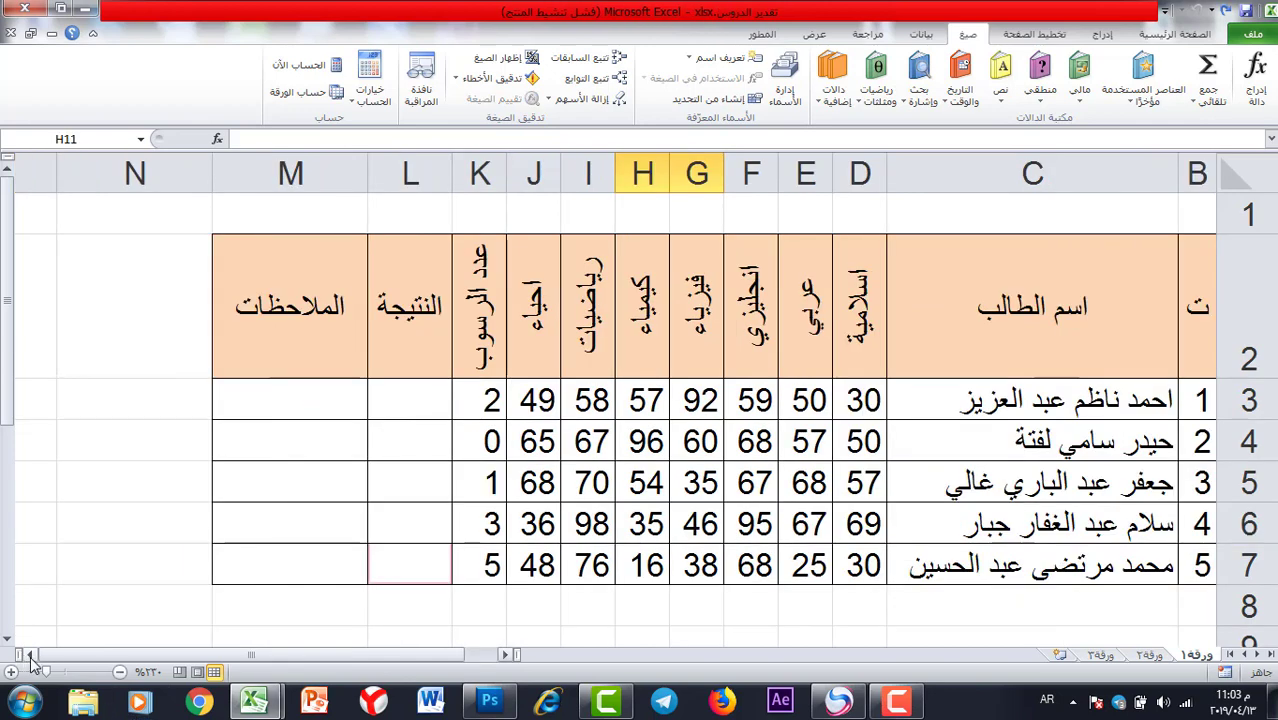
Enter the failed-subject thresholds 0, 1 and 3 down cells O3 to O5.
left_click(30, 655)
left_click(30, 655)
left_click(421, 405)
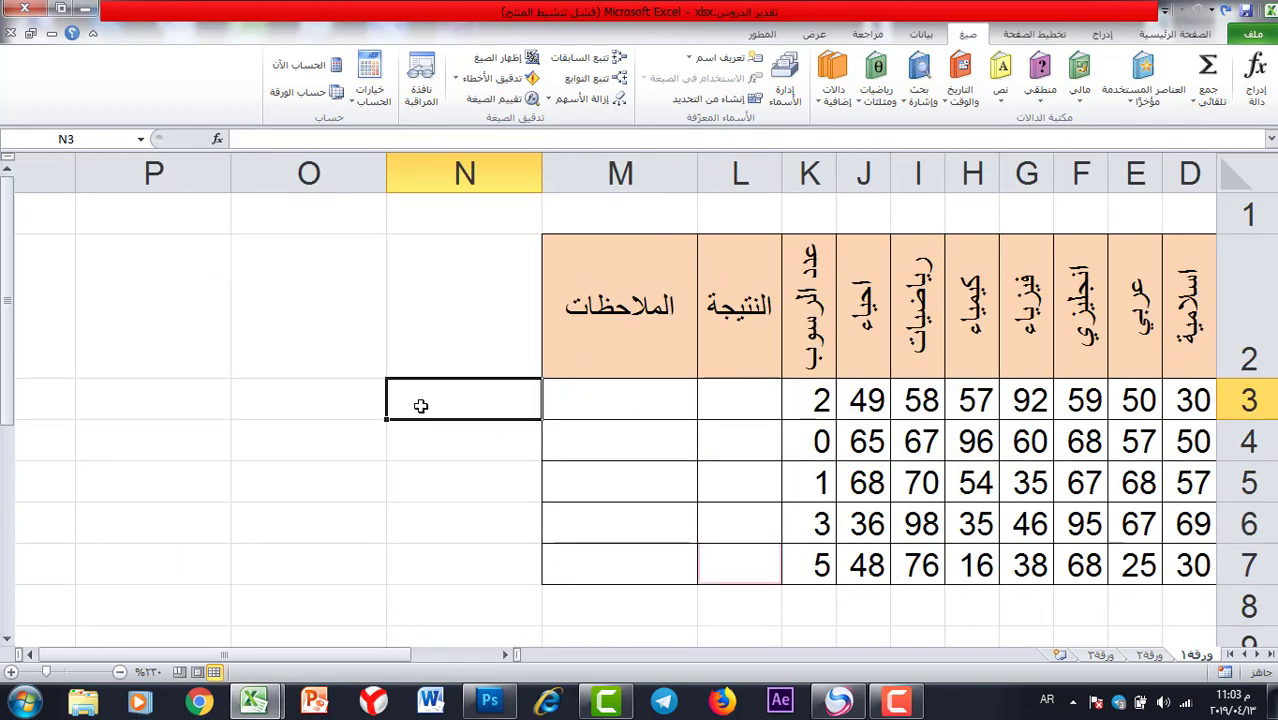
left_click(378, 400)
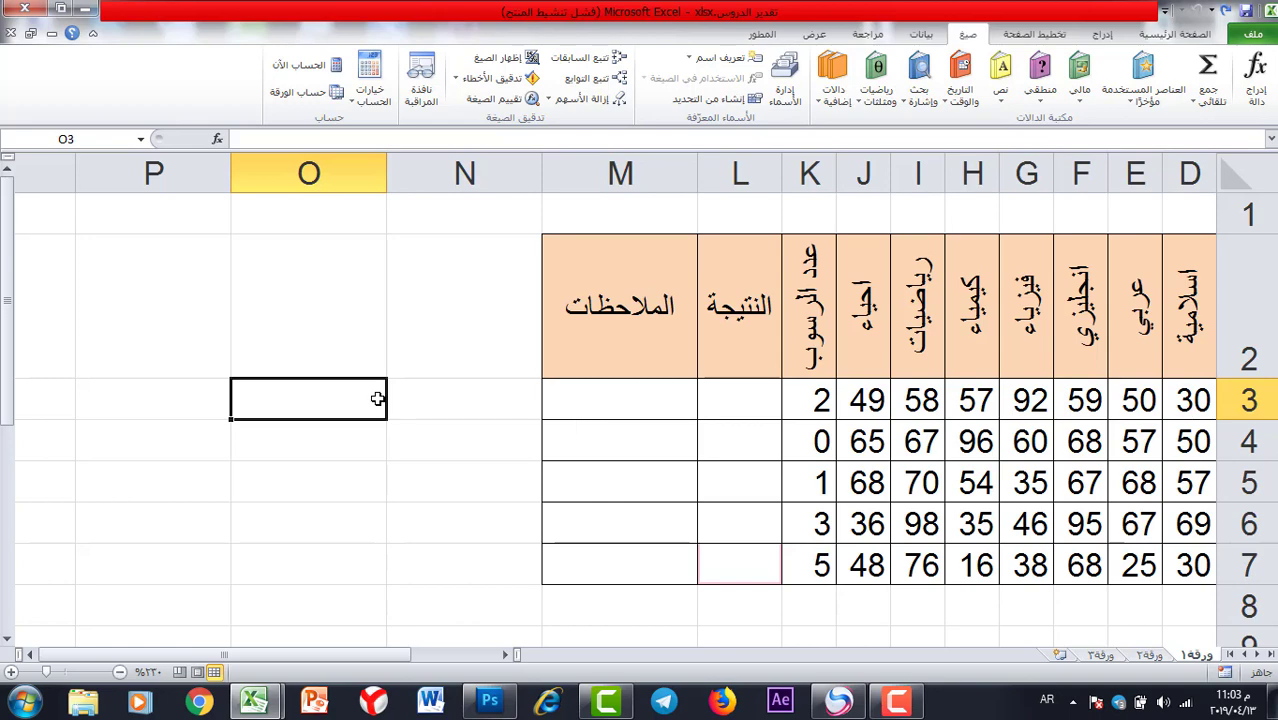
type("0")
key("Return")
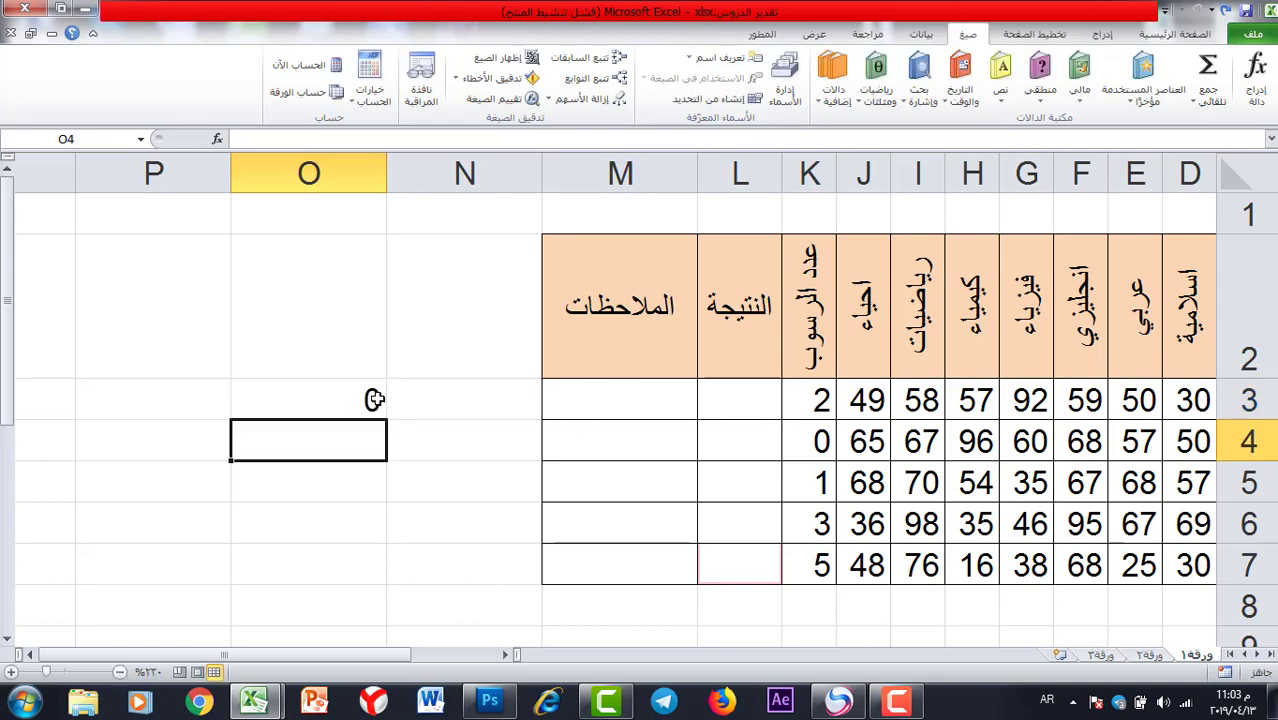
type("1")
key("Return")
type("3")
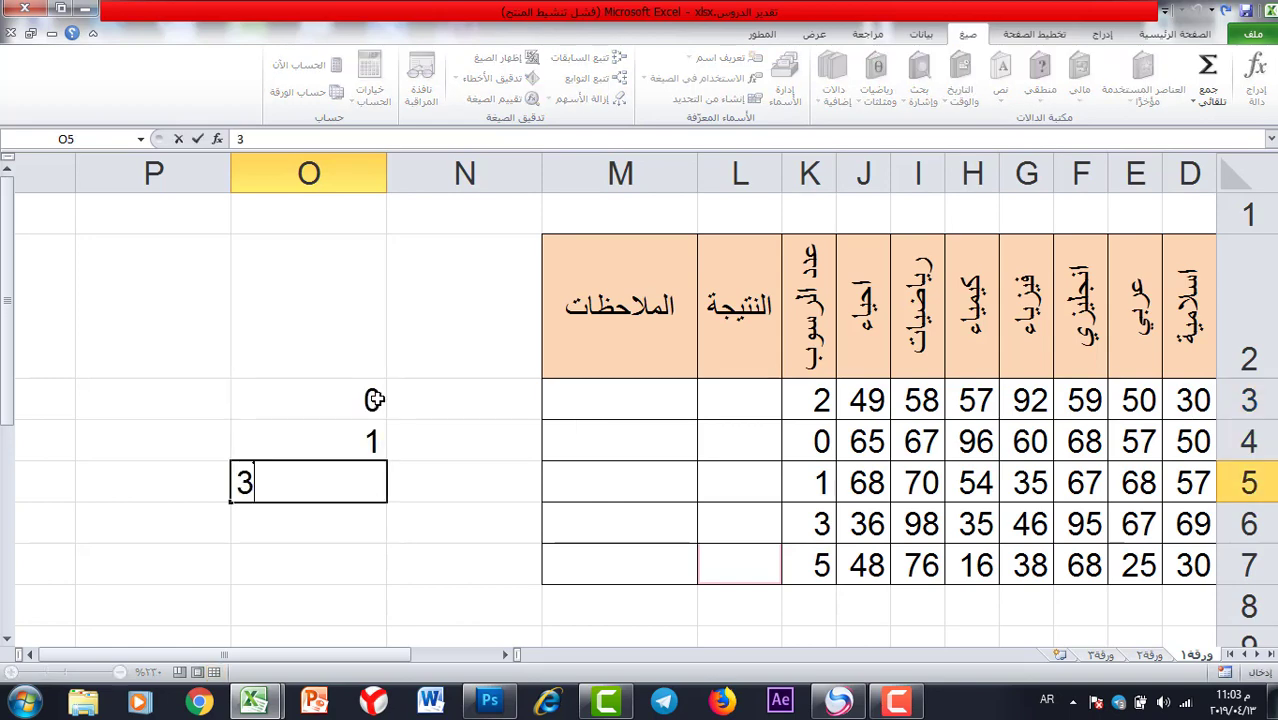
Enter the result labels ناجح, مكمل and راسب down cells P3 to P5 beside the thresholds.
left_click(177, 406)
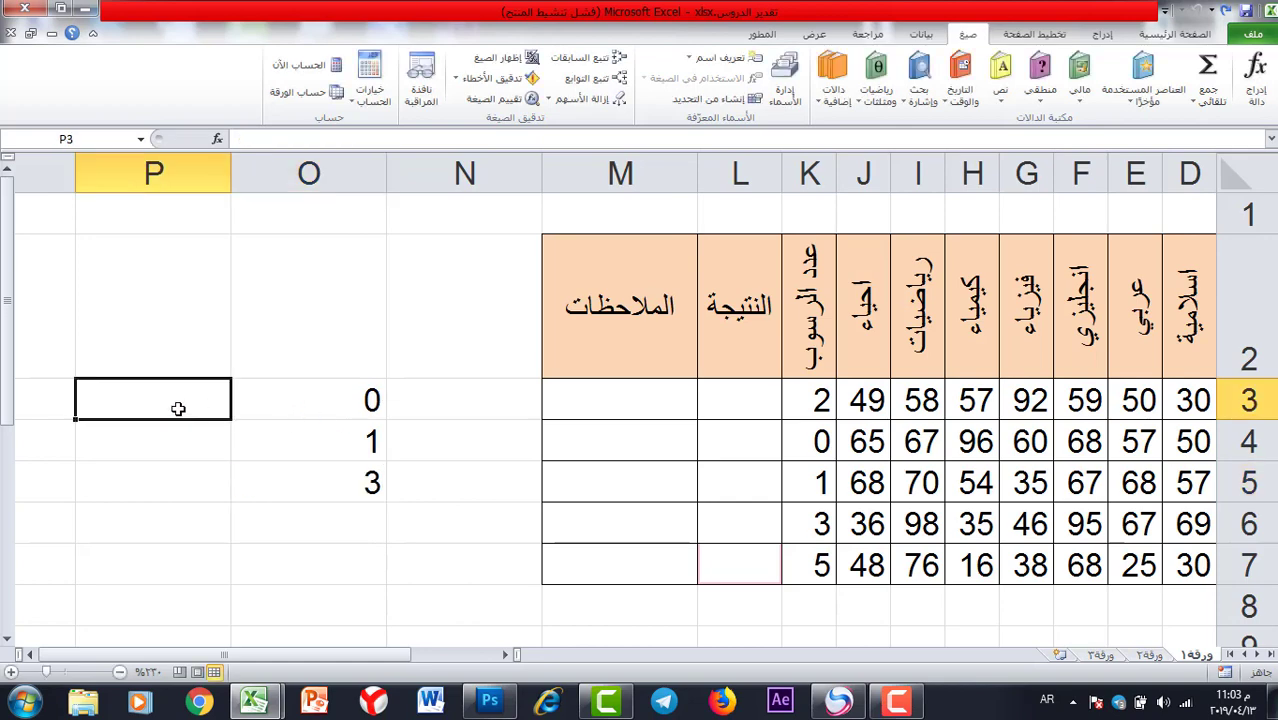
type("راسب")
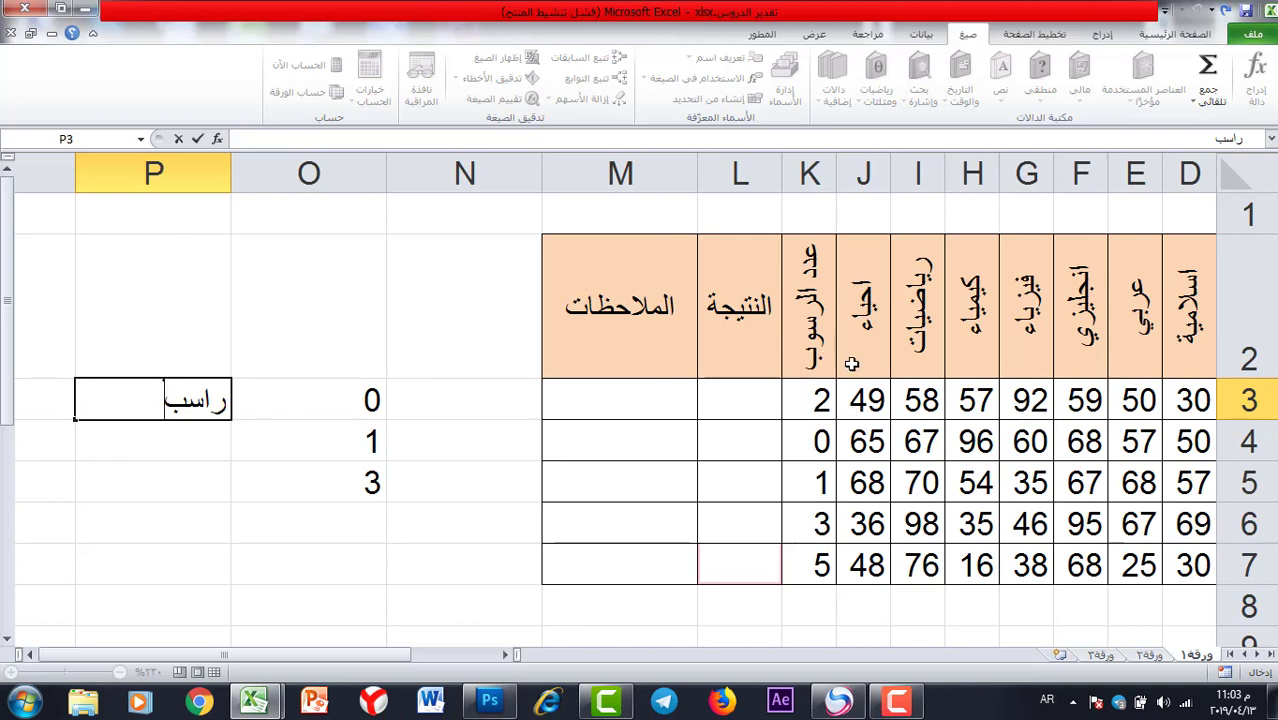
double_click(186, 407)
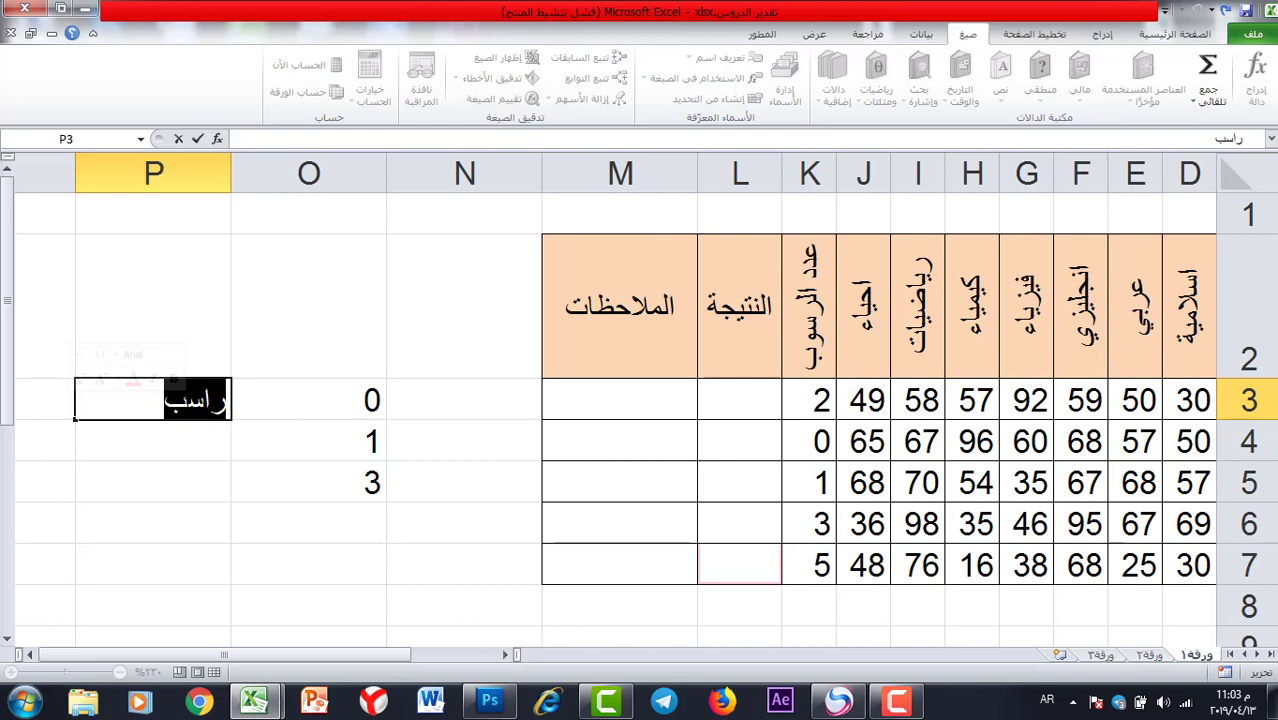
type("ناجح")
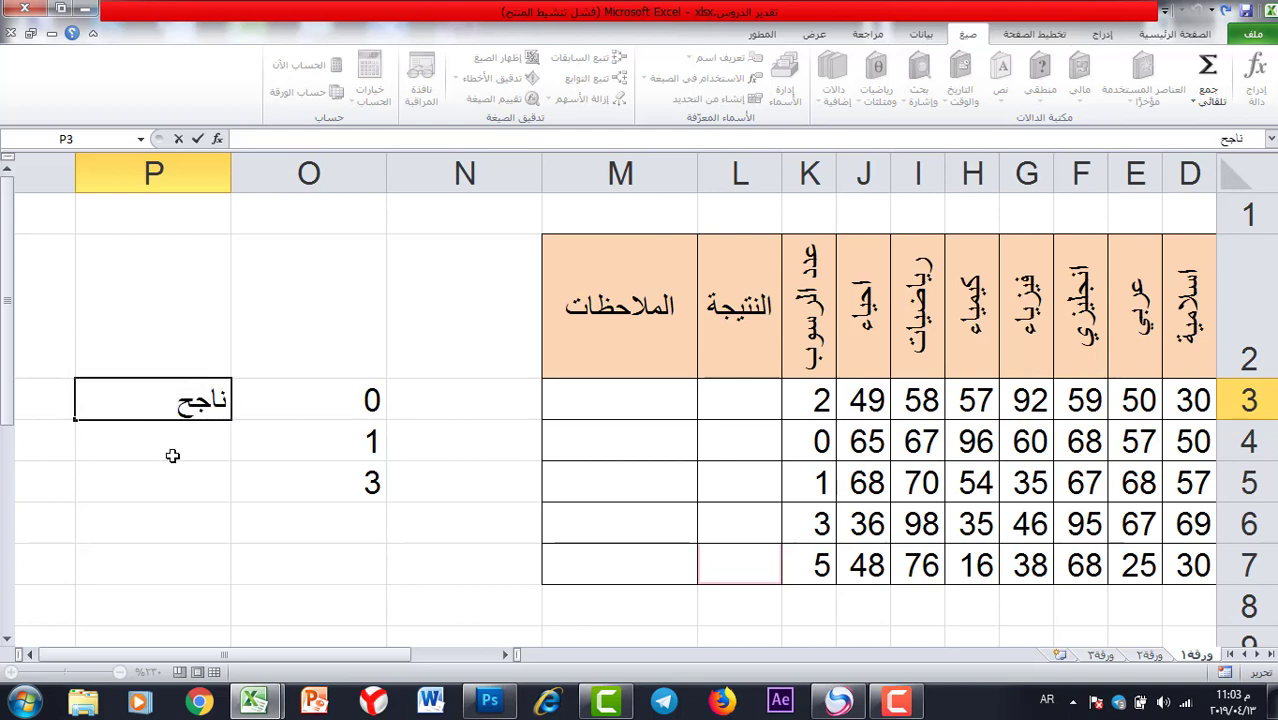
left_click(175, 441)
type("مكمل")
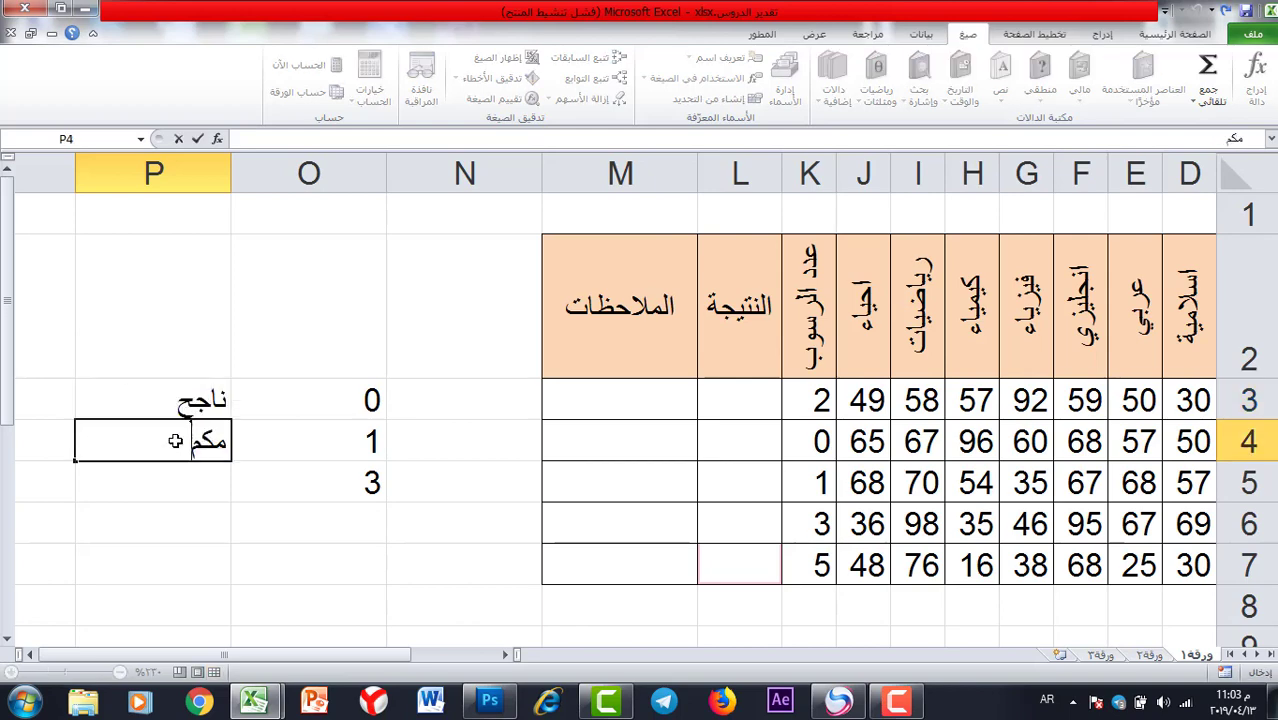
left_click(172, 478)
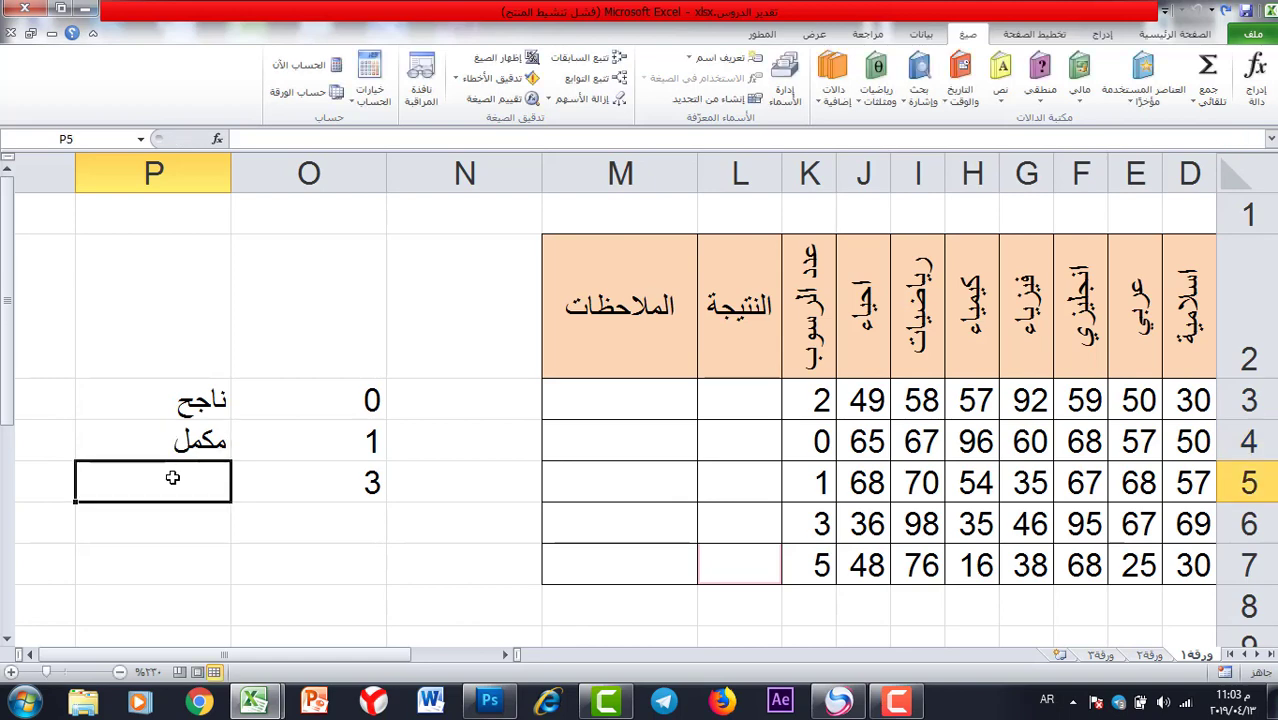
type("راسب")
left_click(373, 537)
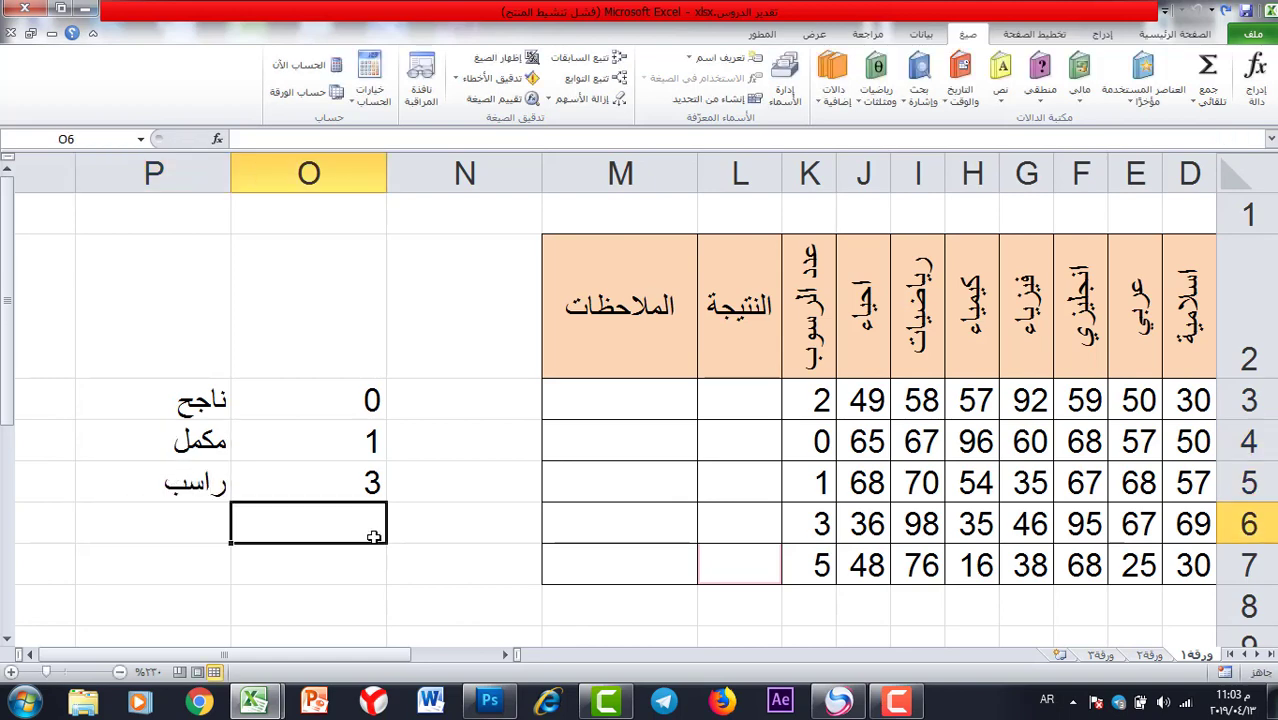
Insert a VLOOKUP function in cell L3 with the first student's failed-subject count, K3, as the lookup value.
left_click(733, 395)
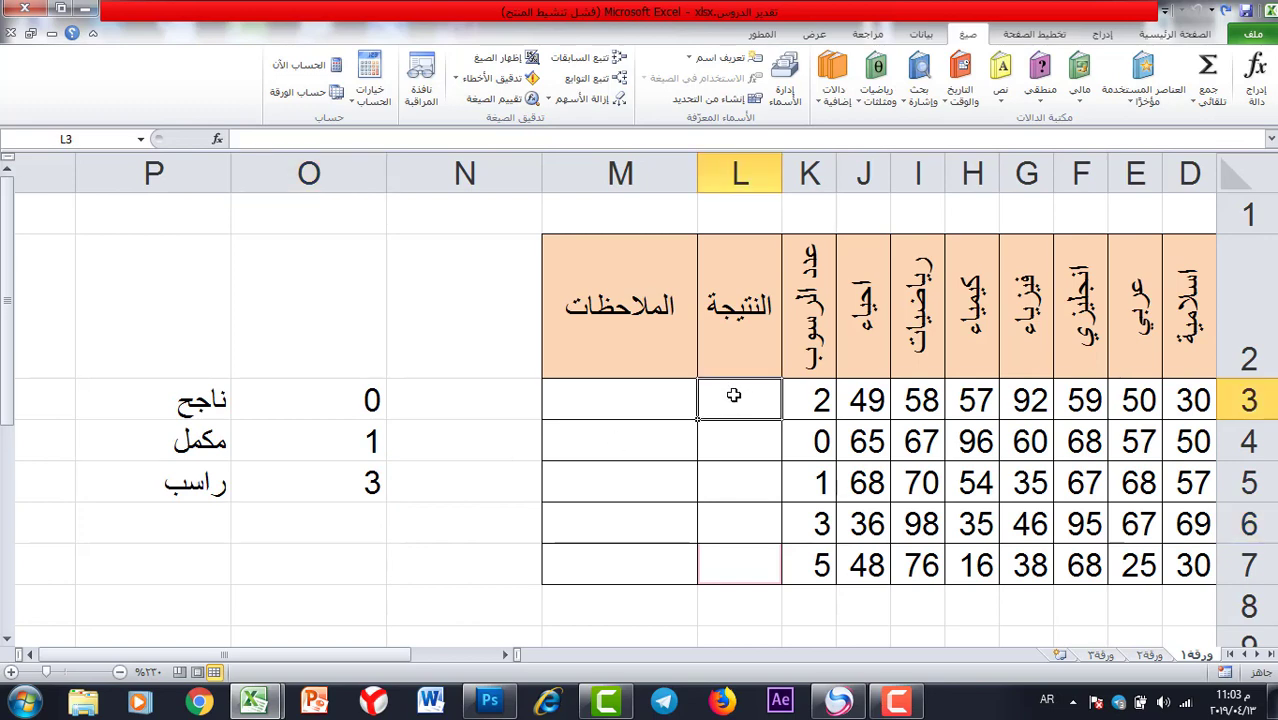
left_click(919, 99)
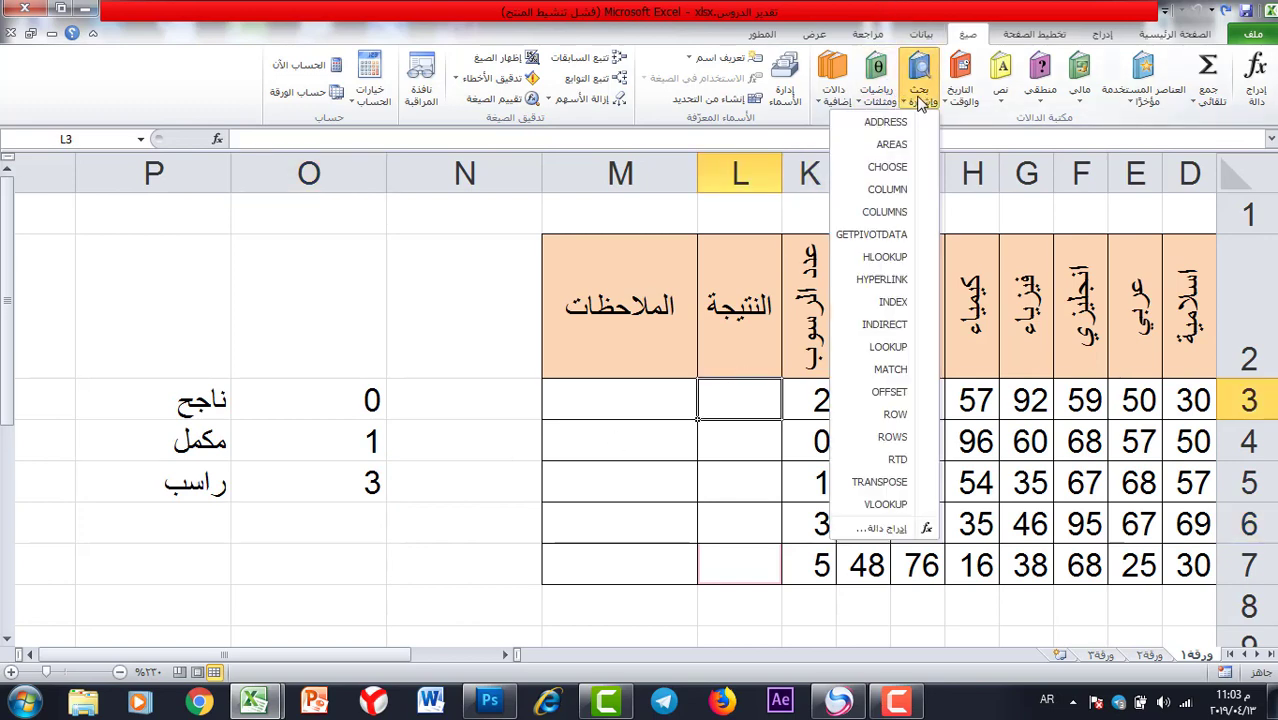
left_click(882, 504)
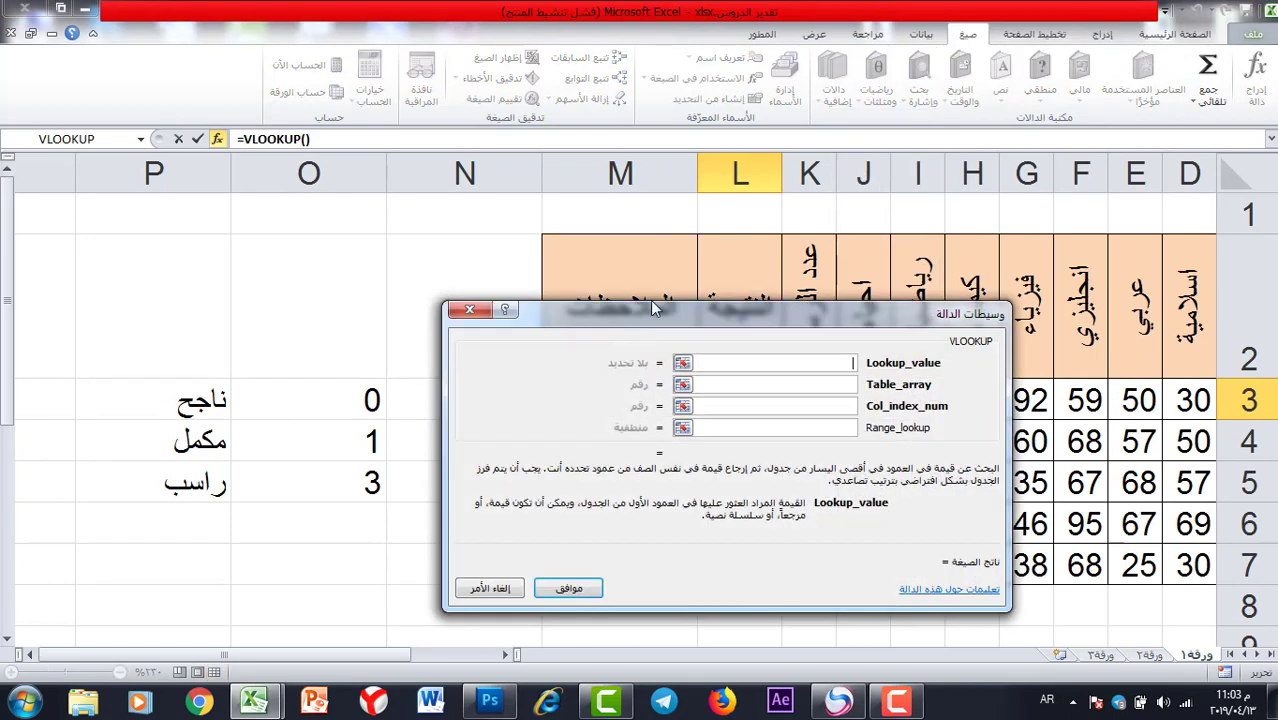
left_click_drag(652, 309, 645, 566)
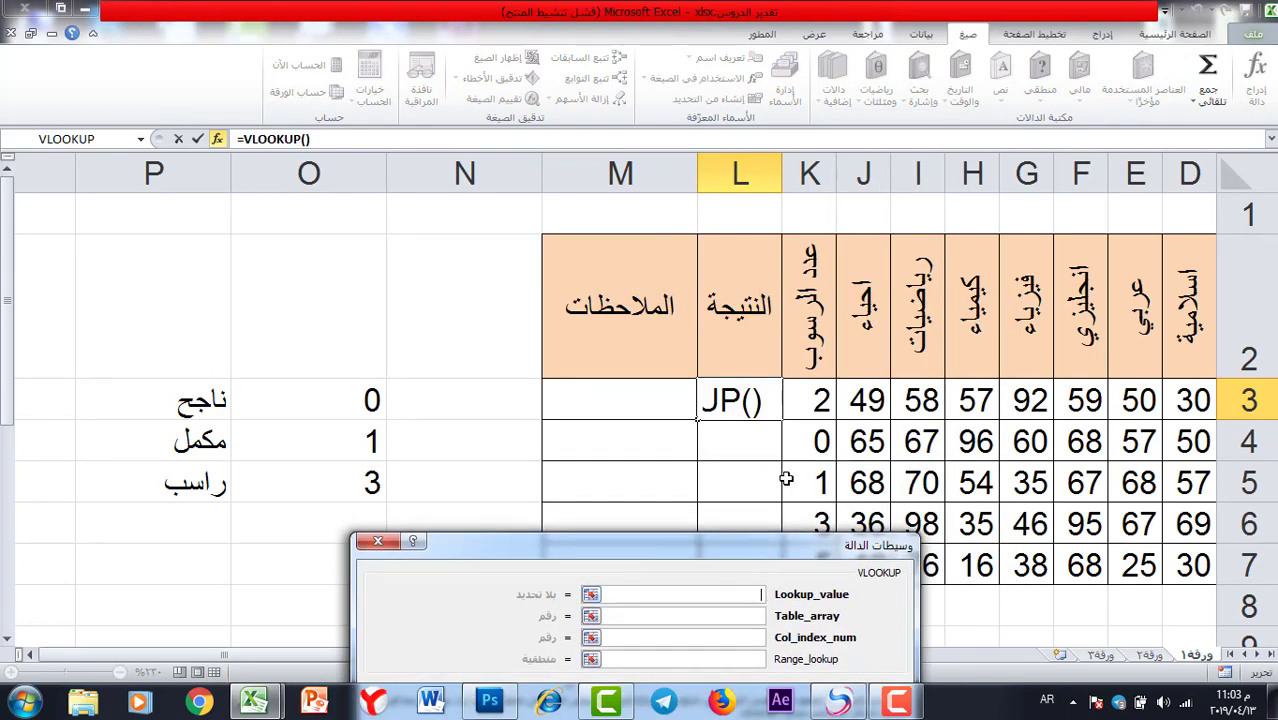
left_click(816, 400)
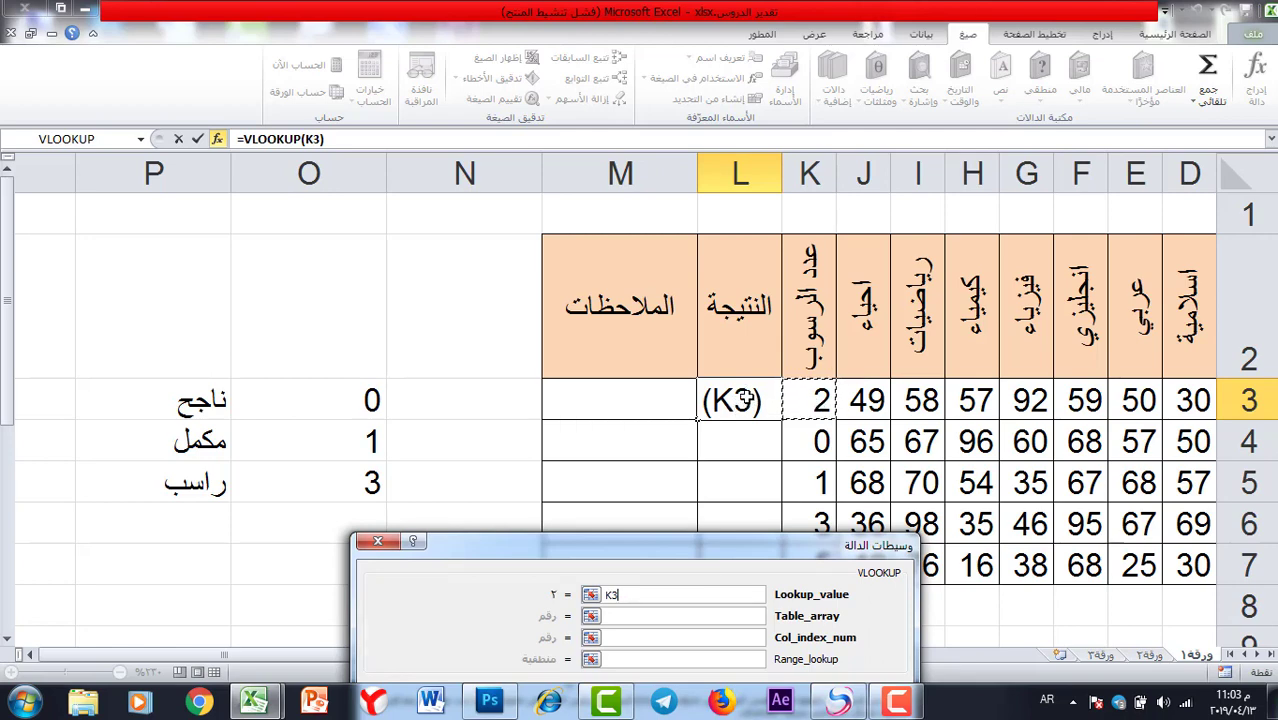
Set the VLOOKUP table array to the result table as the absolute range $O$3:$P$5.
left_click(665, 616)
left_click(167, 399)
left_click_drag(167, 399, 340, 483)
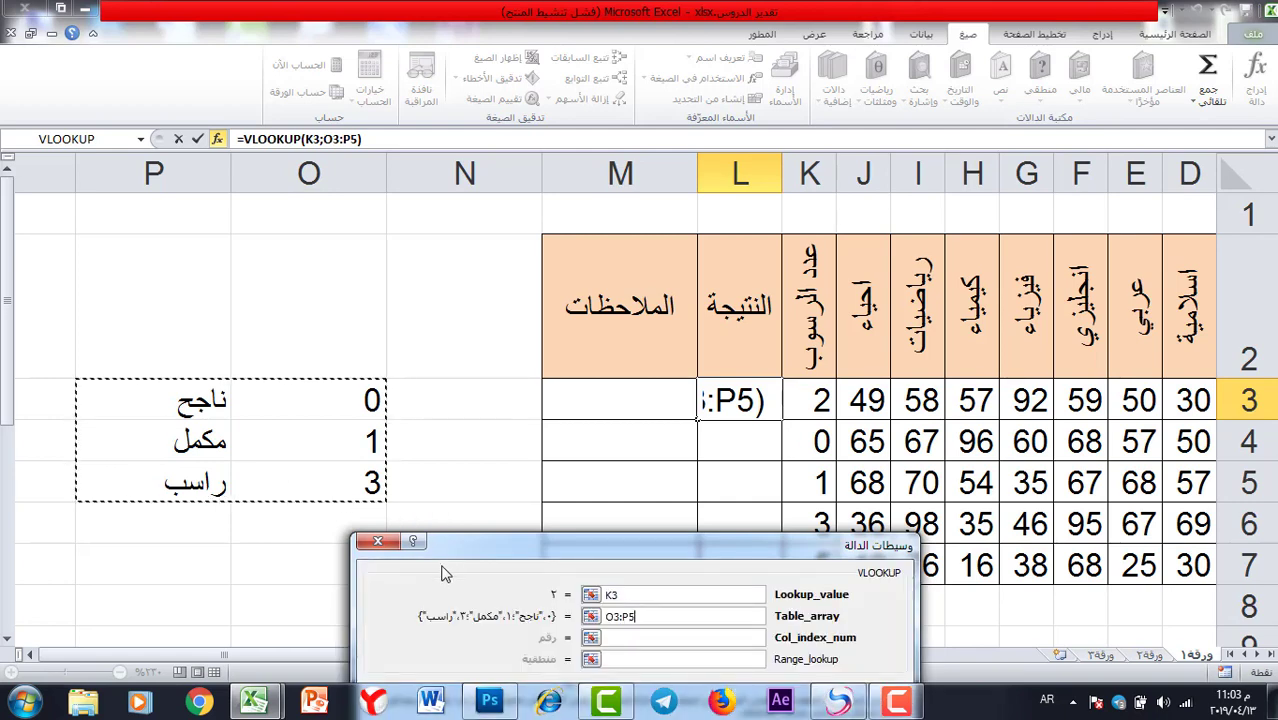
key("F4")
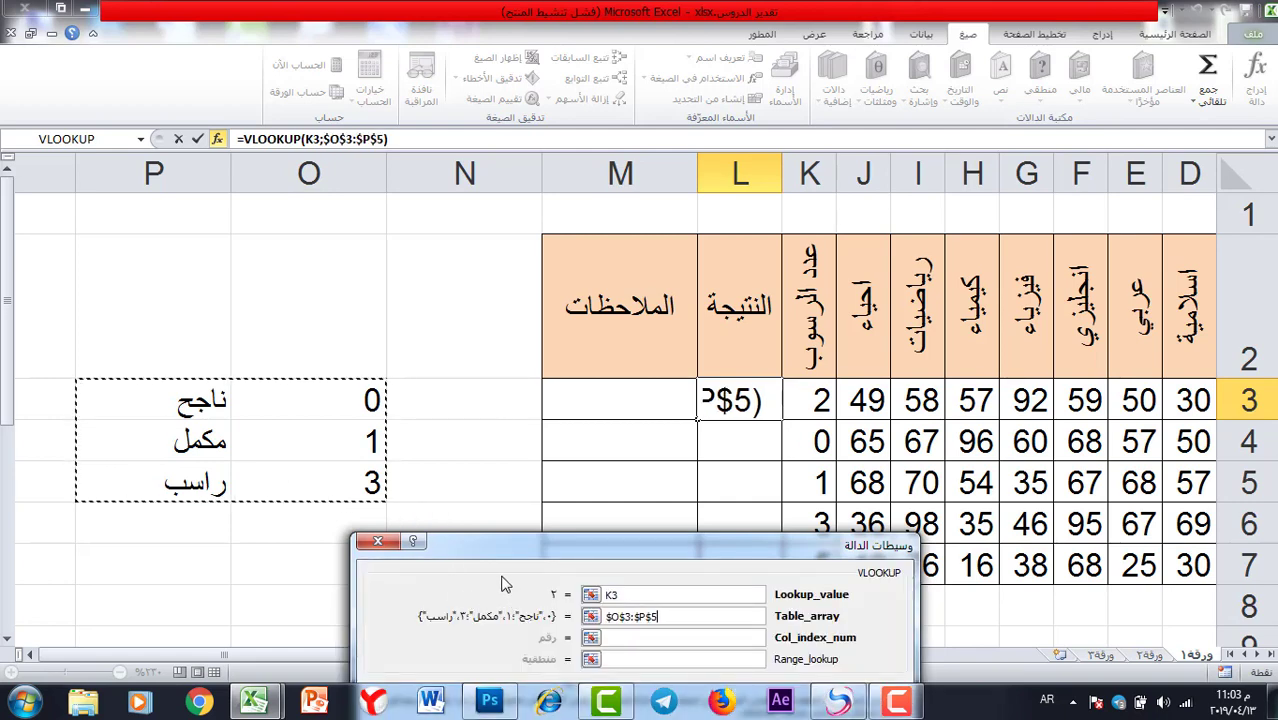
Set the column index number to 2 and the range lookup to 1 for the result VLOOKUP.
left_click(660, 637)
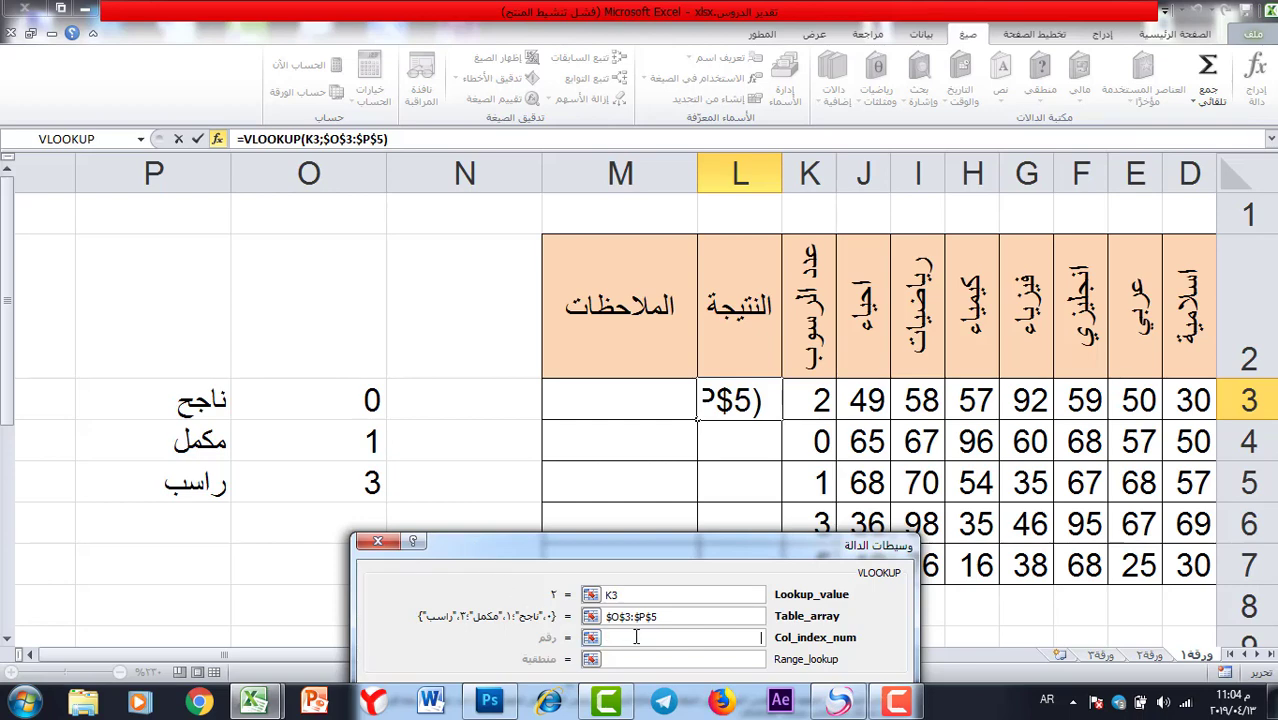
type("2")
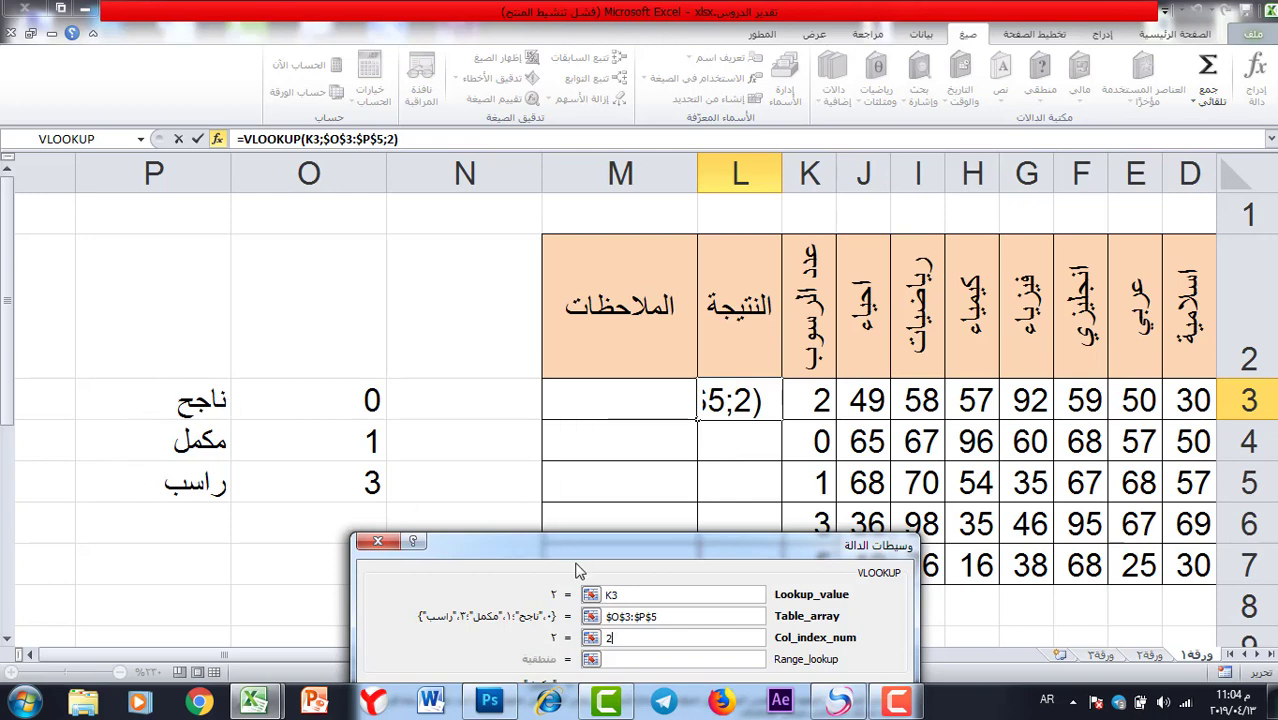
type("1")
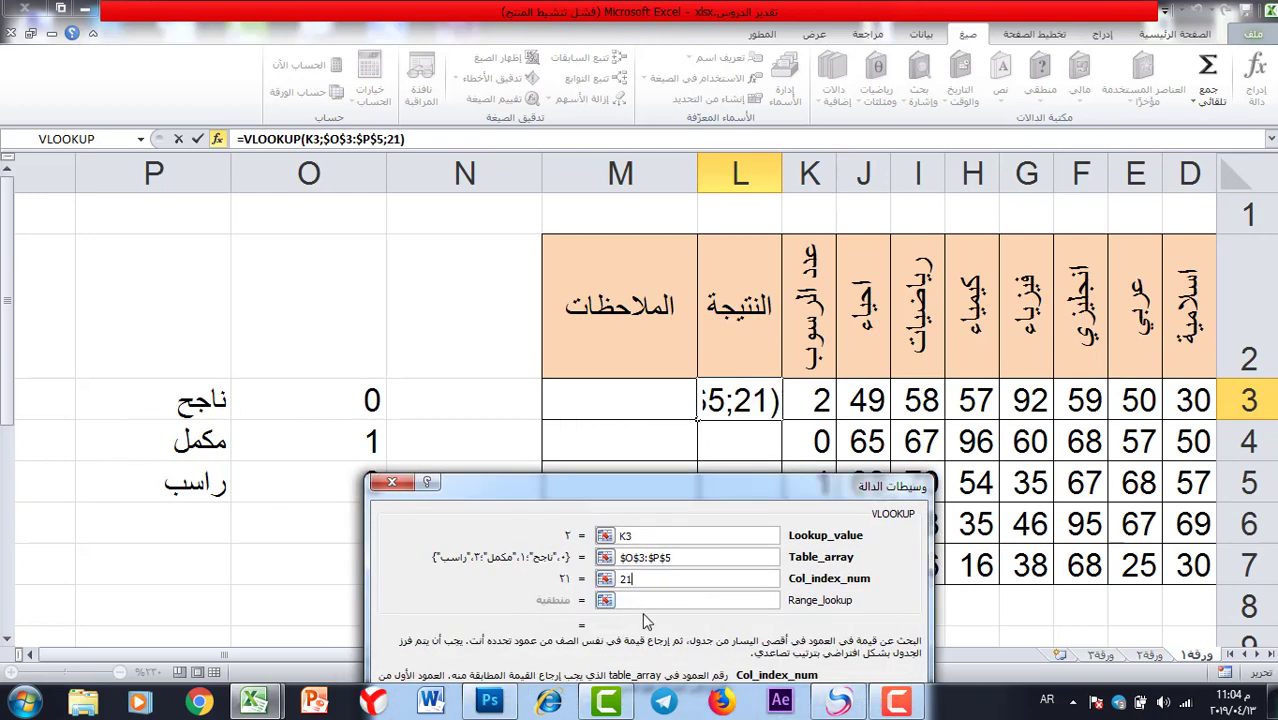
key("BackSpace")
left_click(648, 600)
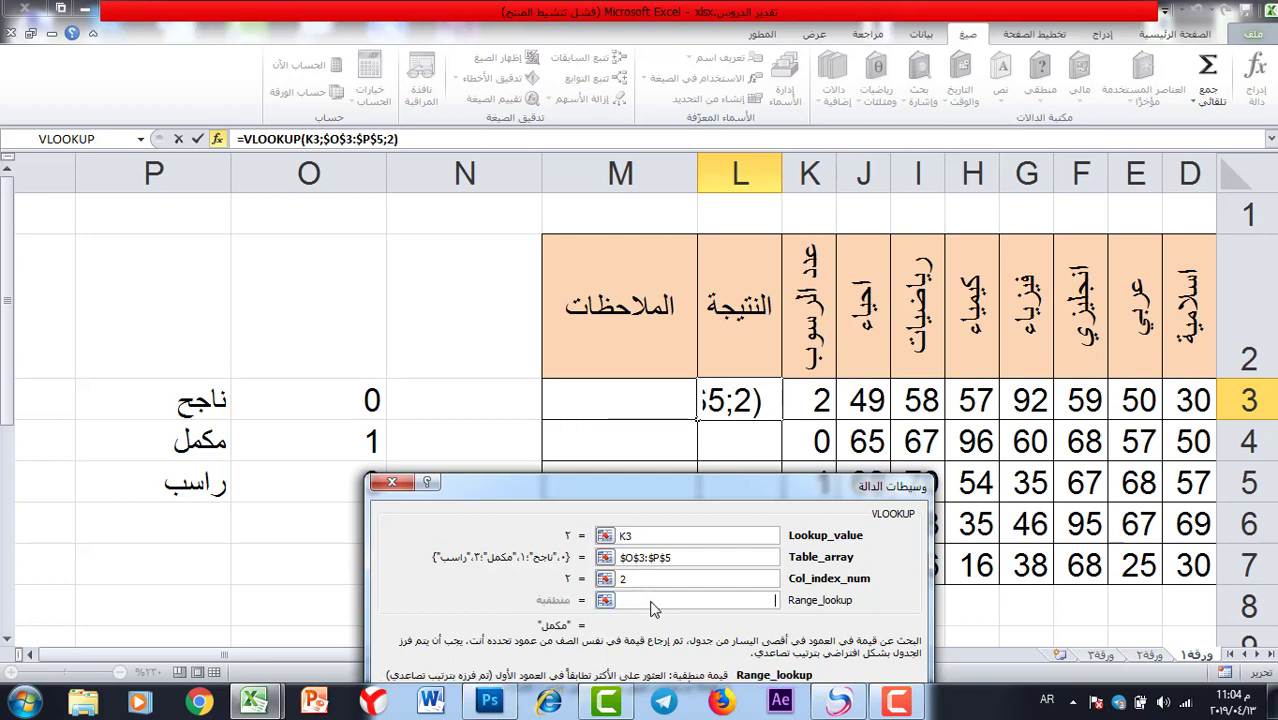
type("1")
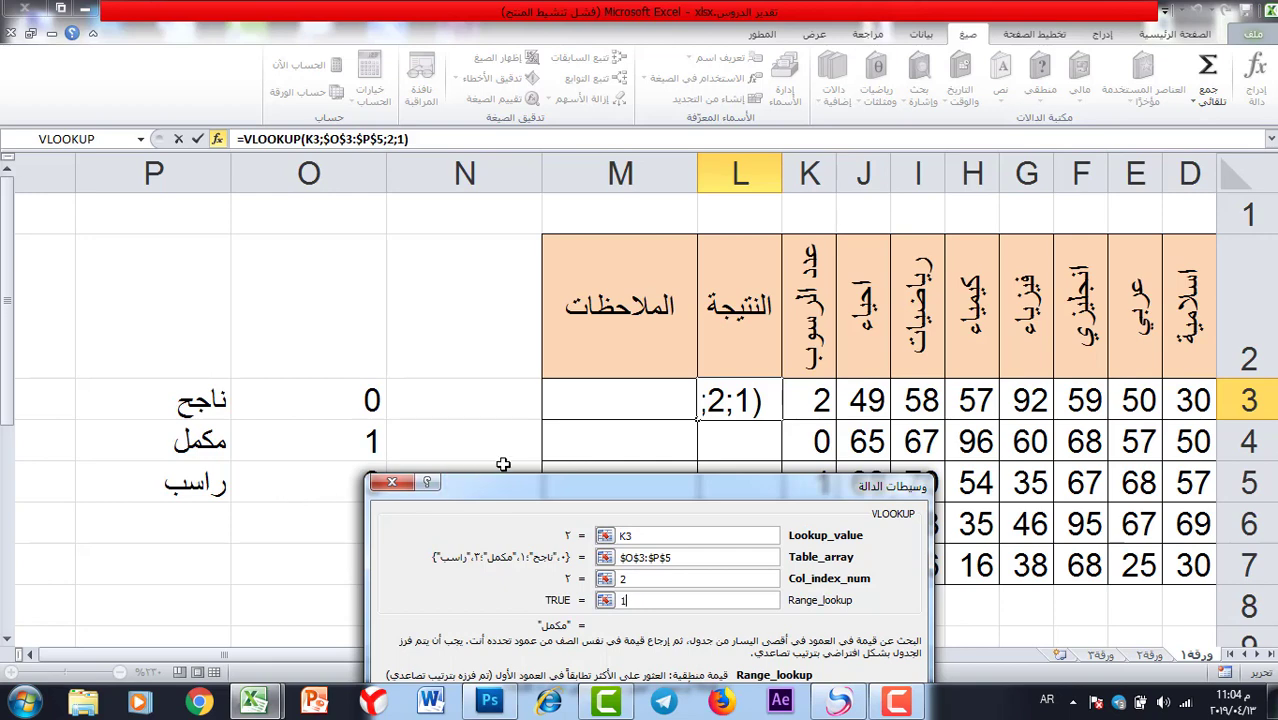
Confirm the result formula in L3 and fill it down the النتيجة column to L7.
left_click_drag(566, 487, 566, 341)
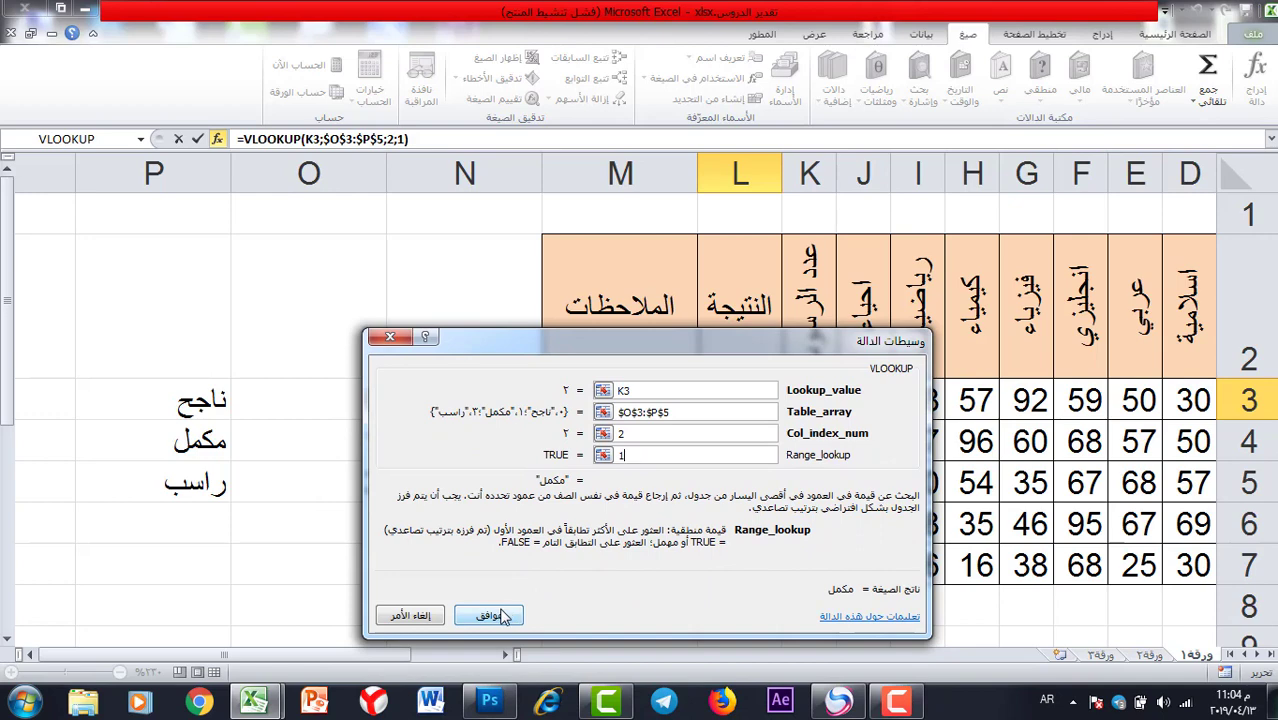
left_click(503, 615)
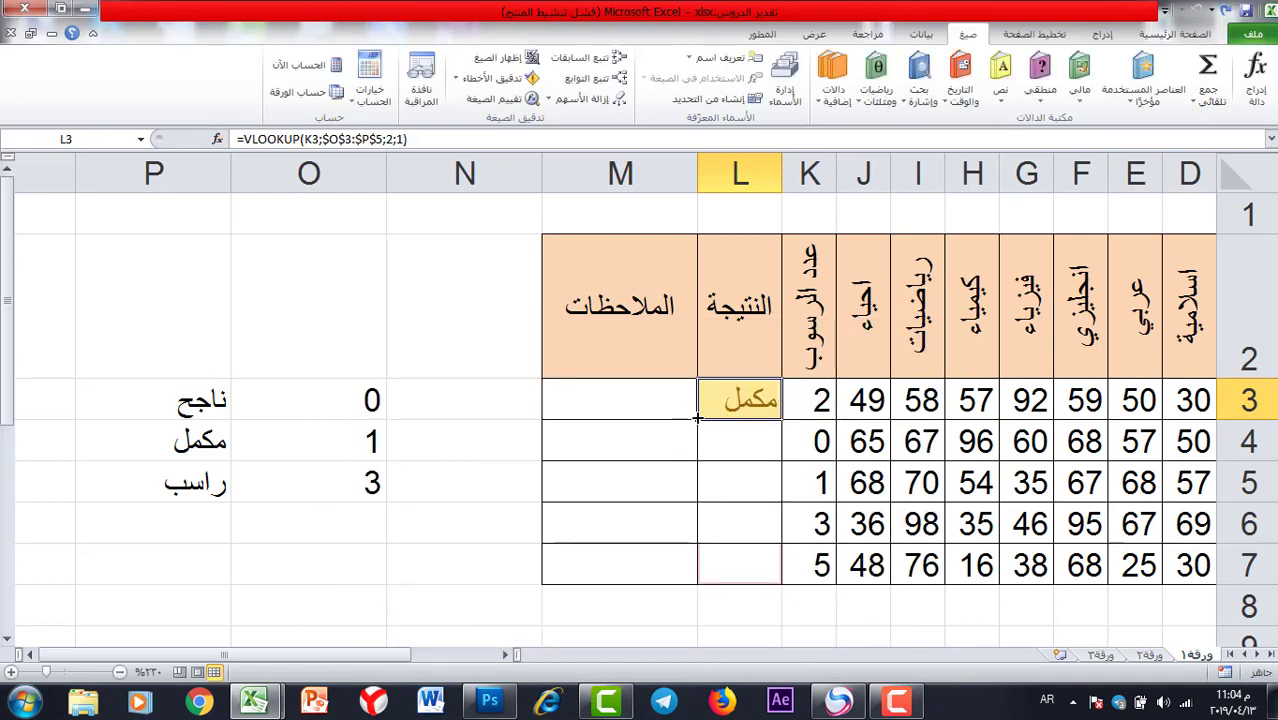
left_click_drag(697, 418, 703, 588)
Hide columns O and P, which hold the result lookup table.
left_click_drag(320, 180, 177, 177)
right_click(177, 177)
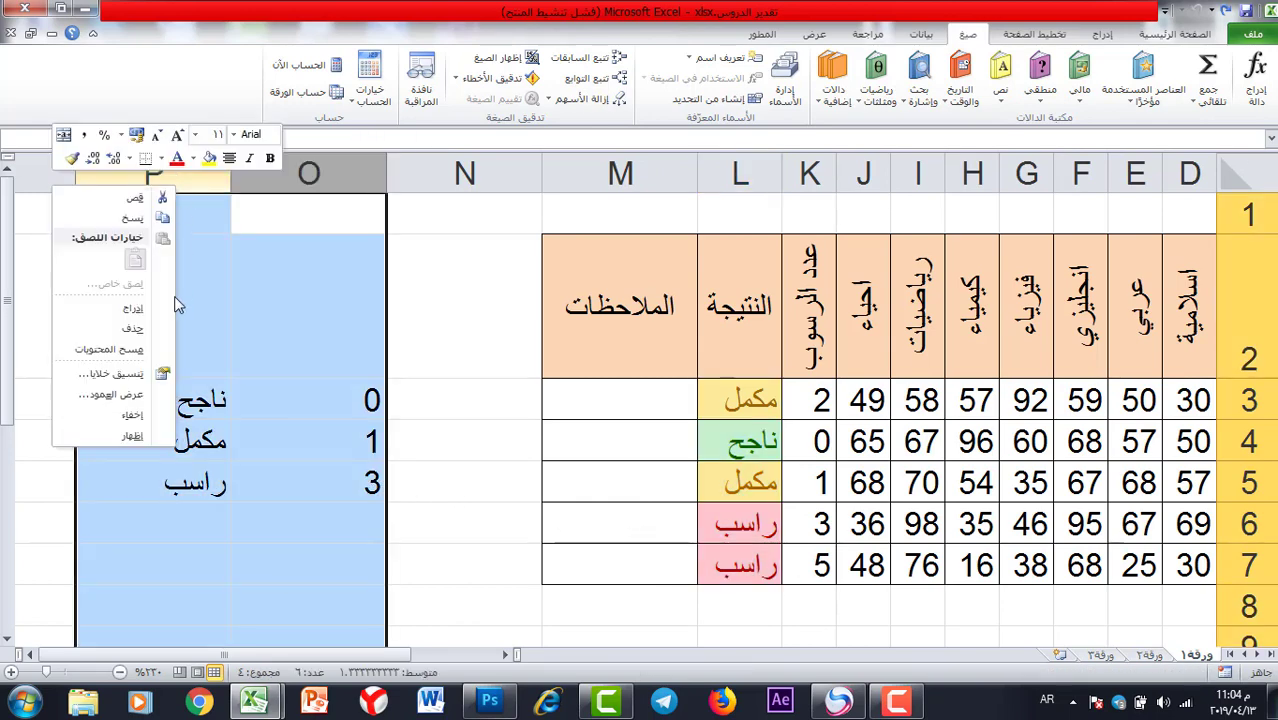
left_click(130, 414)
left_click_drag(348, 655, 405, 655)
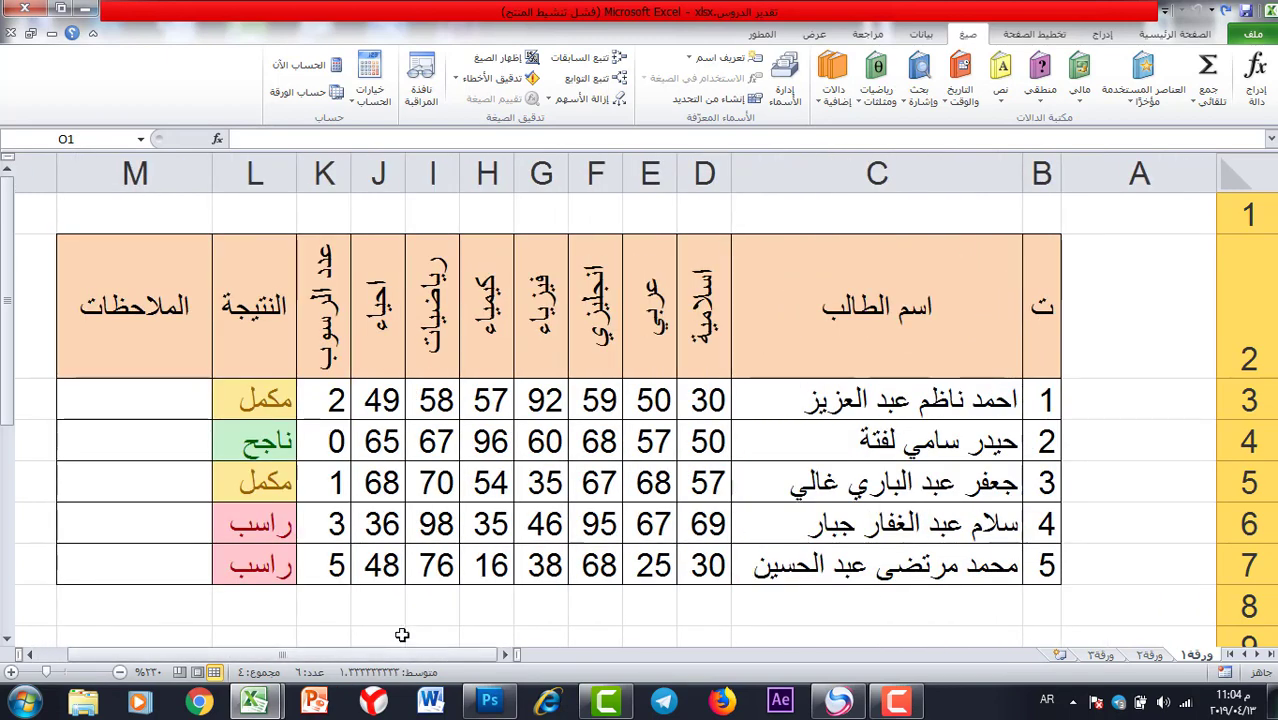